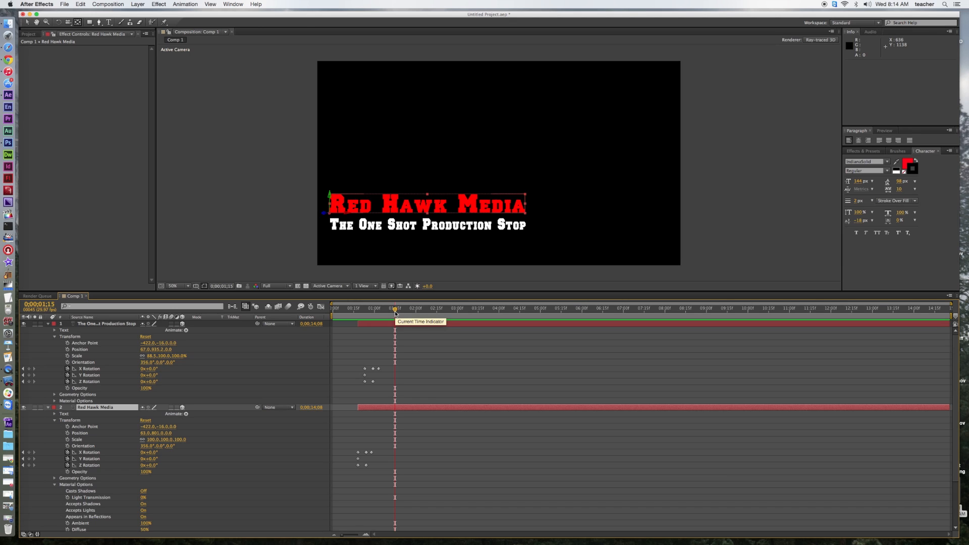
Preview the finished title animation in Comp 1 by moving through the timeline
left_click(344, 312)
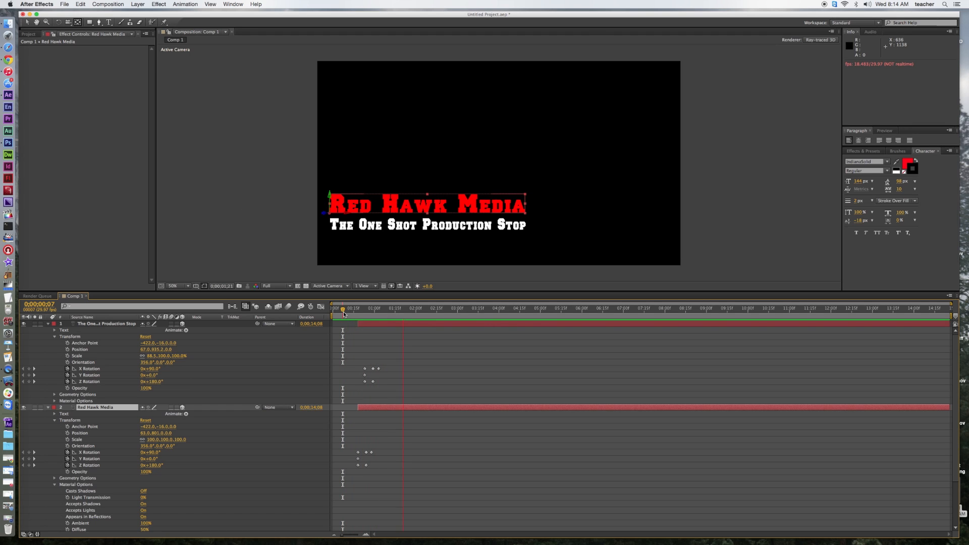
left_click(447, 312)
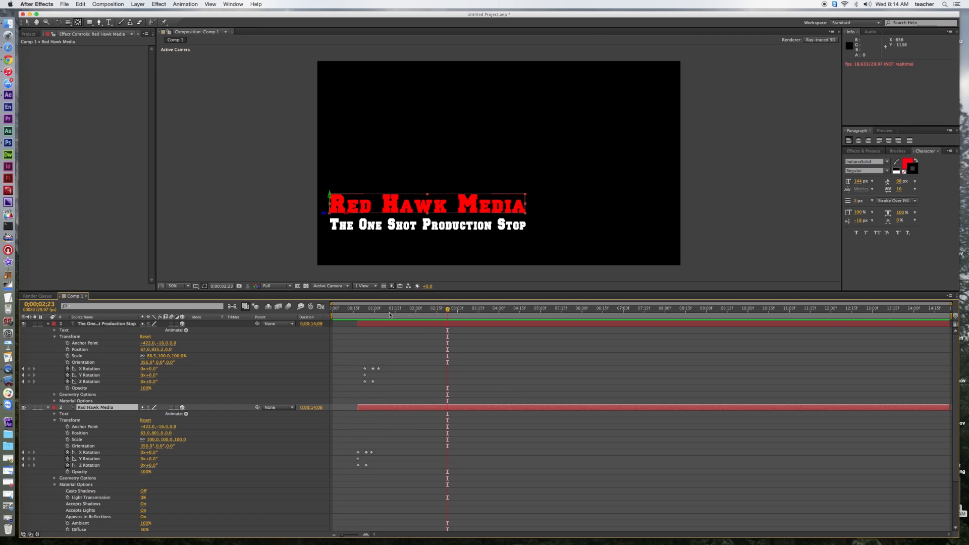
left_click_drag(447, 311, 386, 312)
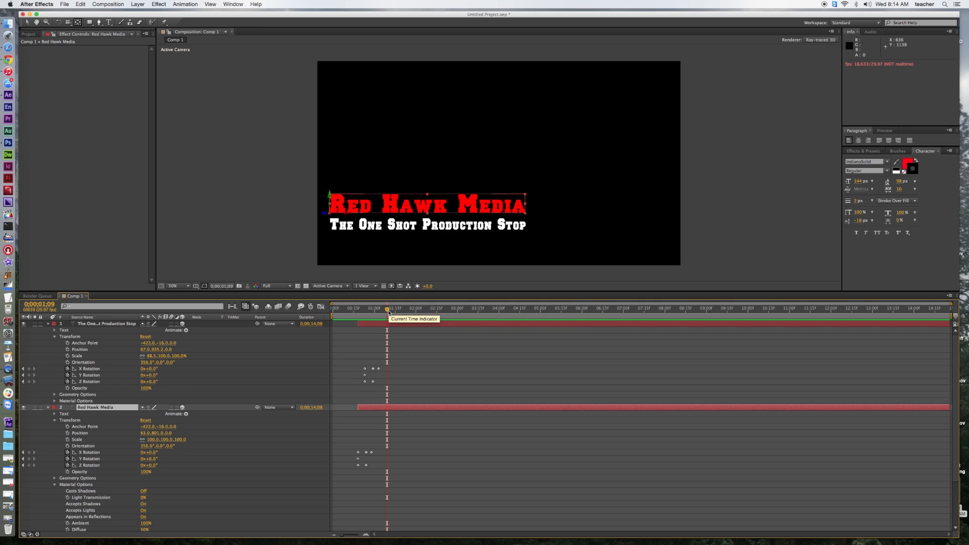
Create a new composition, Comp 2, with the HDTV 1080 29.97 preset
left_click(108, 4)
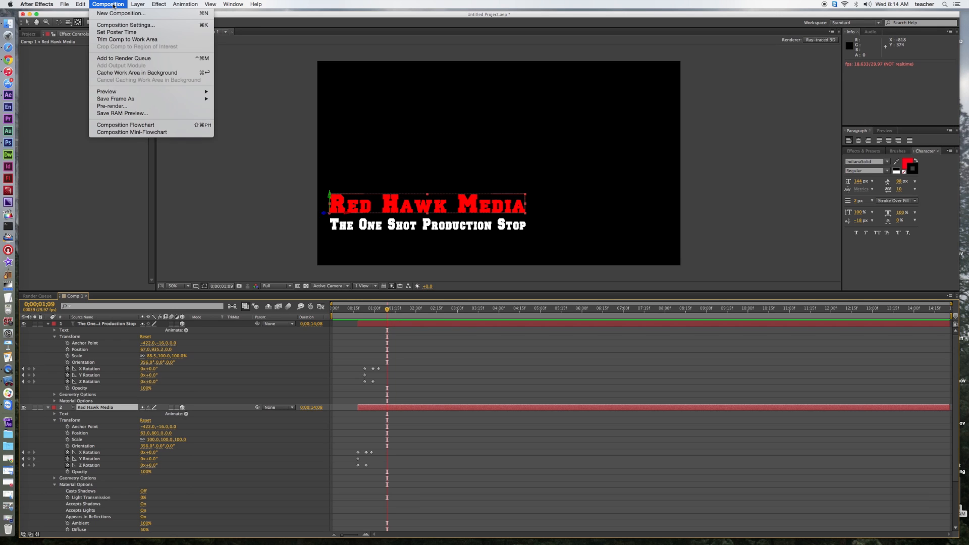
left_click(117, 13)
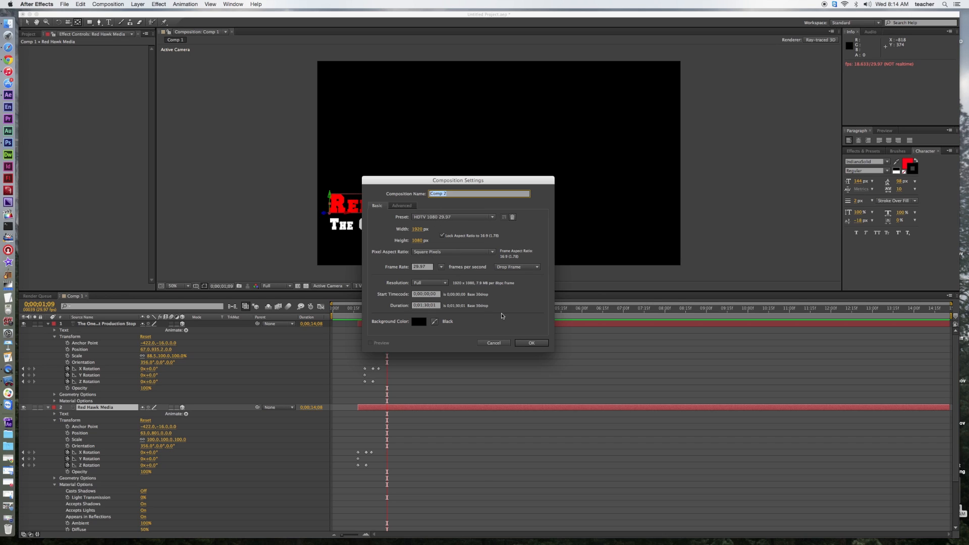
left_click(540, 345)
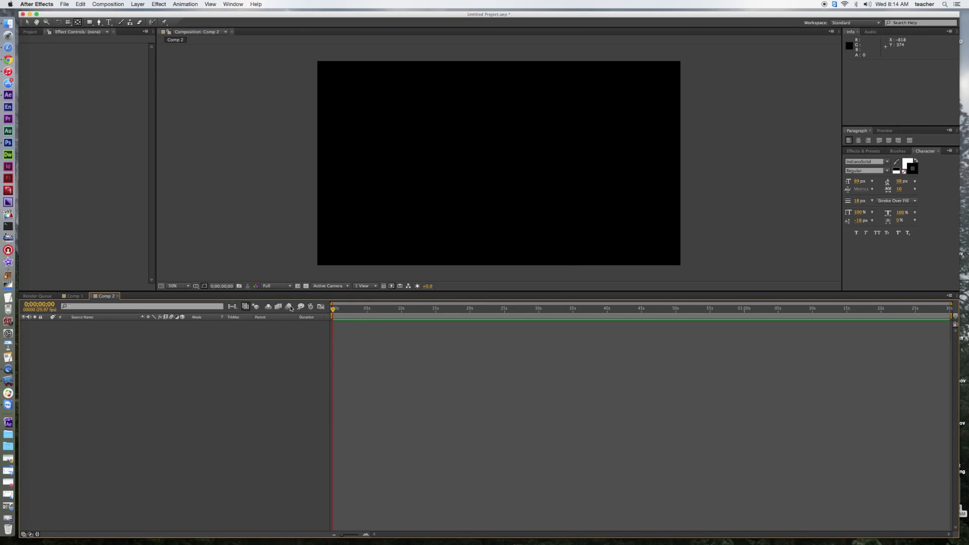
Add the text "Red Hawk Media" at 239 px with a 5 px stroke and place it across the frame's lower middle
left_click(109, 23)
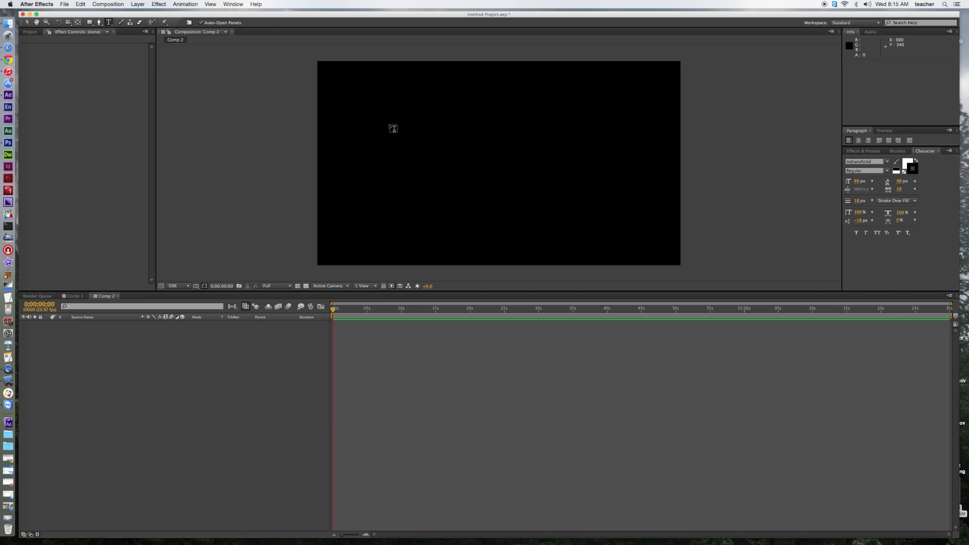
left_click(355, 159)
left_click_drag(355, 159, 507, 189)
type("This is my")
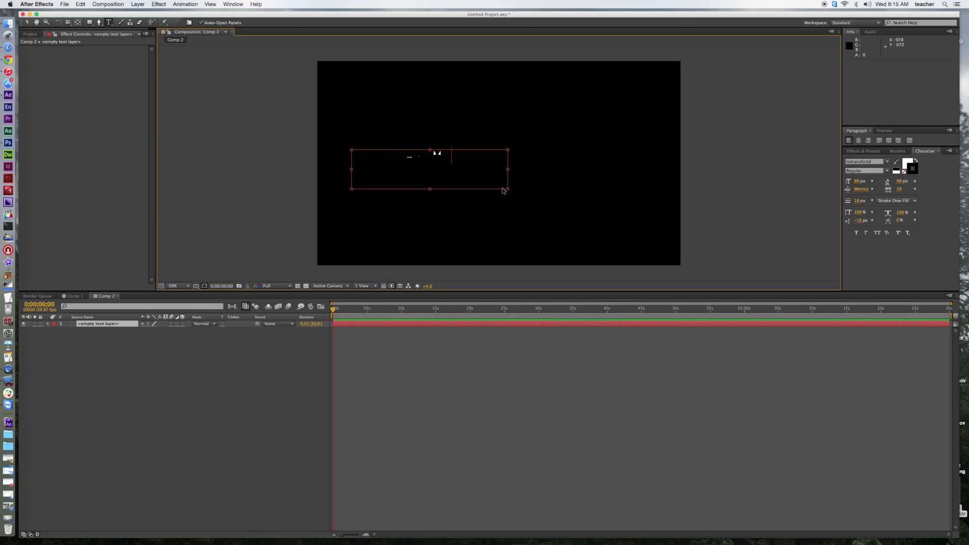
left_click(852, 201)
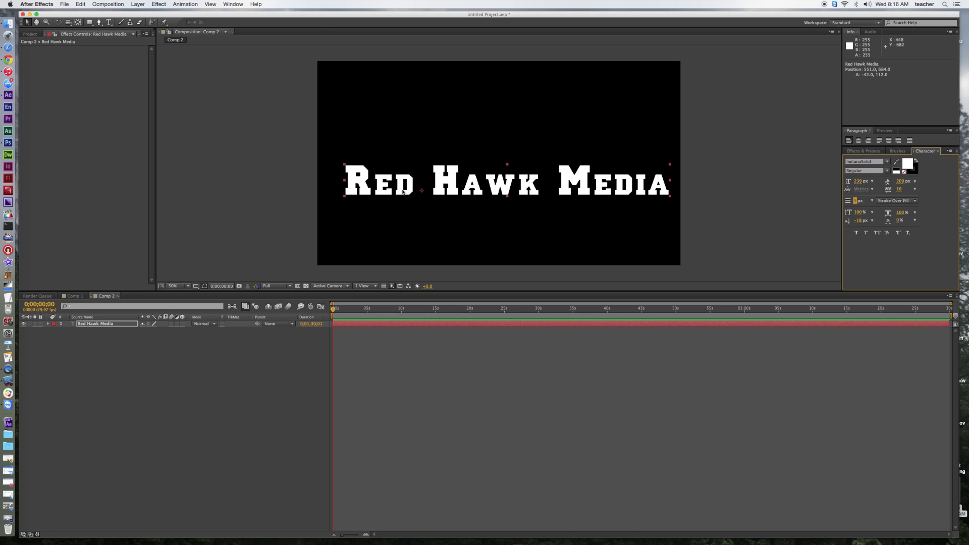
left_click_drag(403, 189, 391, 196)
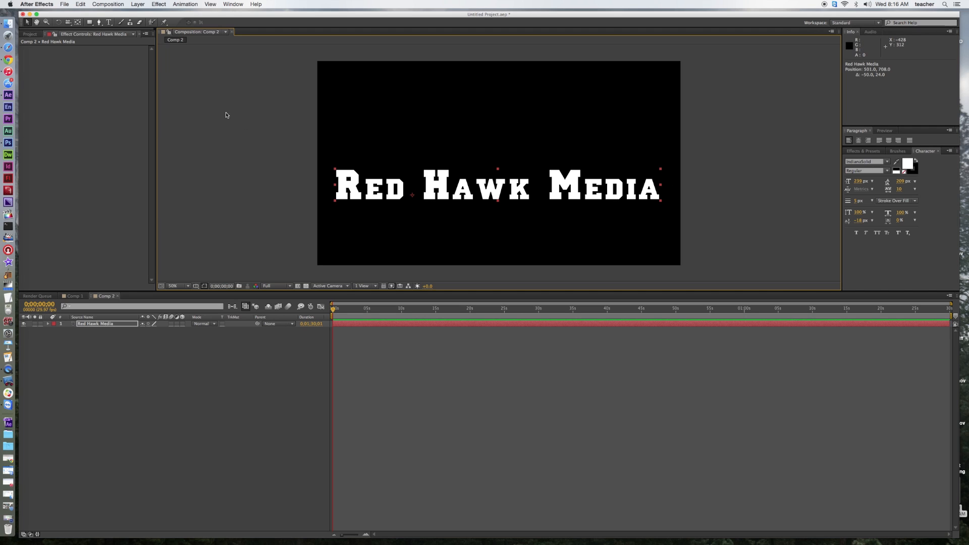
Change the fill colour of the whole "Red Hawk Media" text to bright red
left_click(109, 23)
left_click(452, 188)
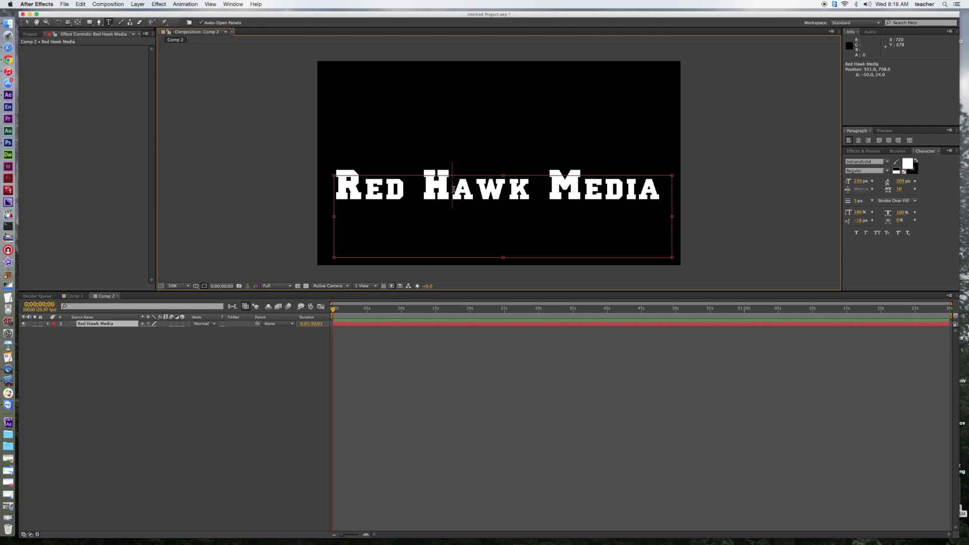
key("super+a")
left_click(908, 163)
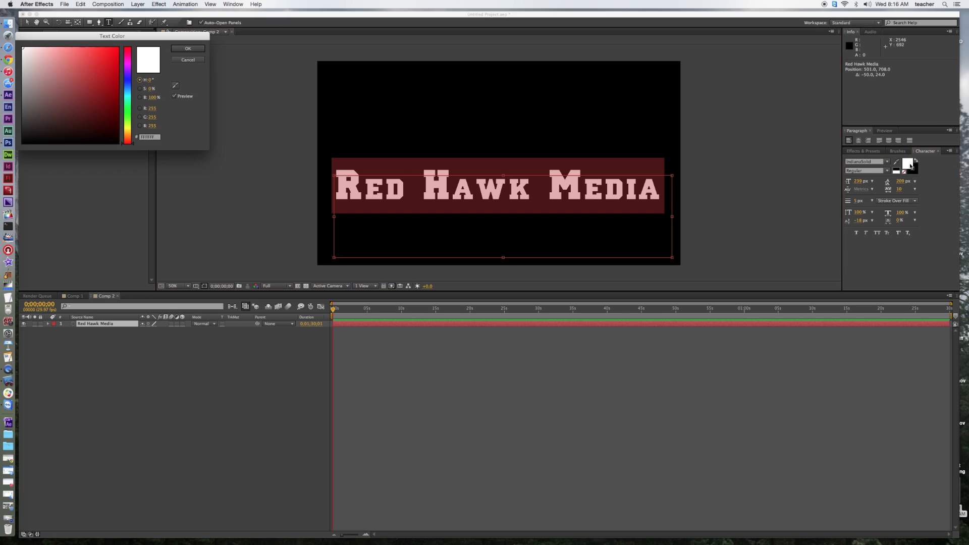
left_click_drag(104, 59, 111, 55)
left_click(184, 49)
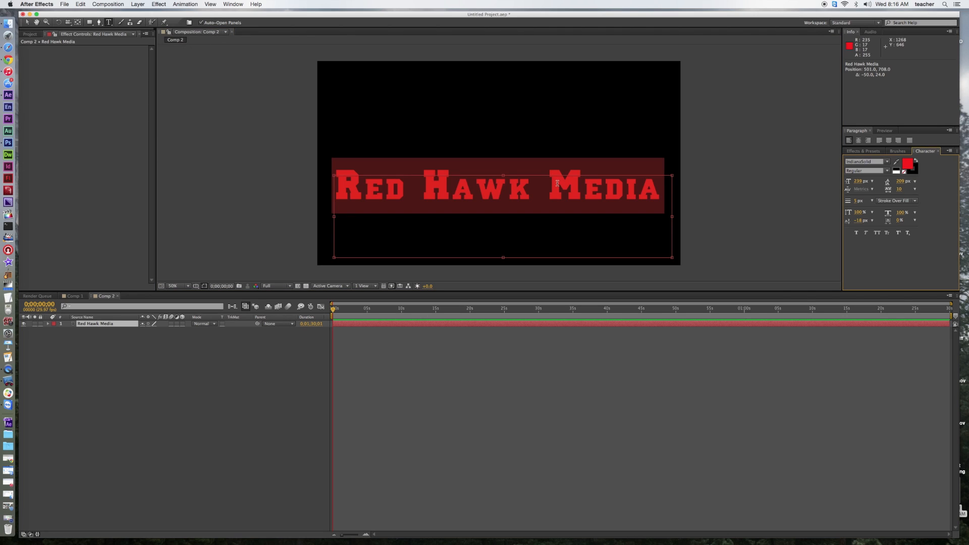
left_click(26, 22)
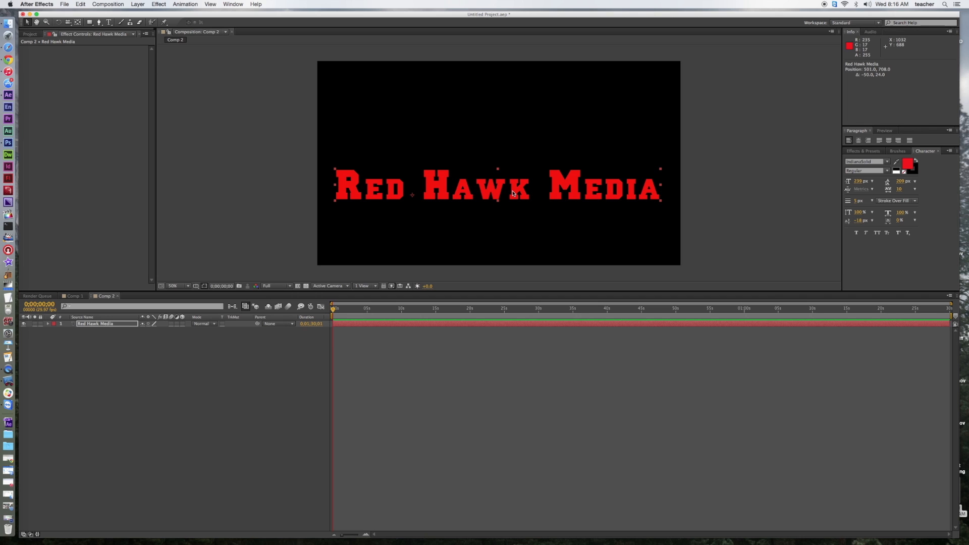
Make the Red Hawk Media layer 3D and set the composition's preview resolution to Third
left_click(182, 324)
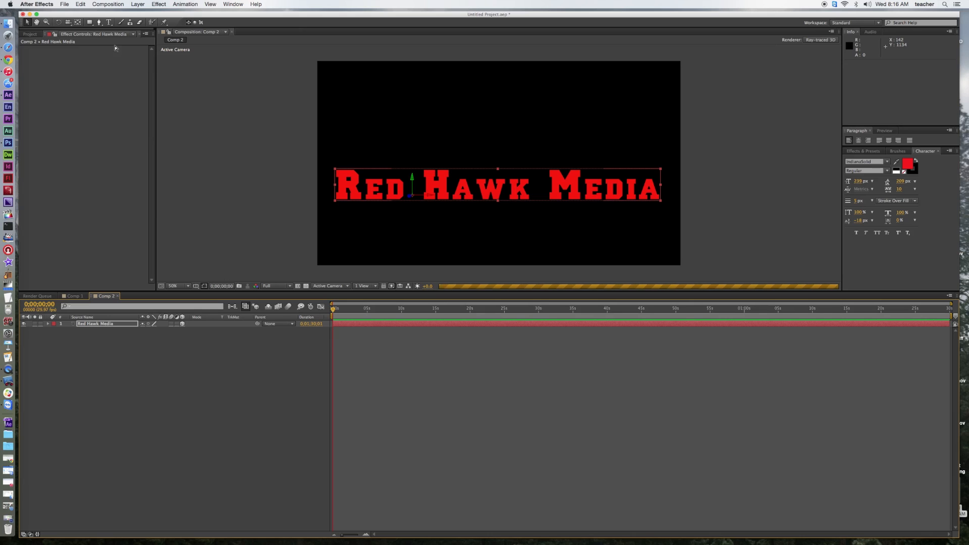
left_click(79, 22)
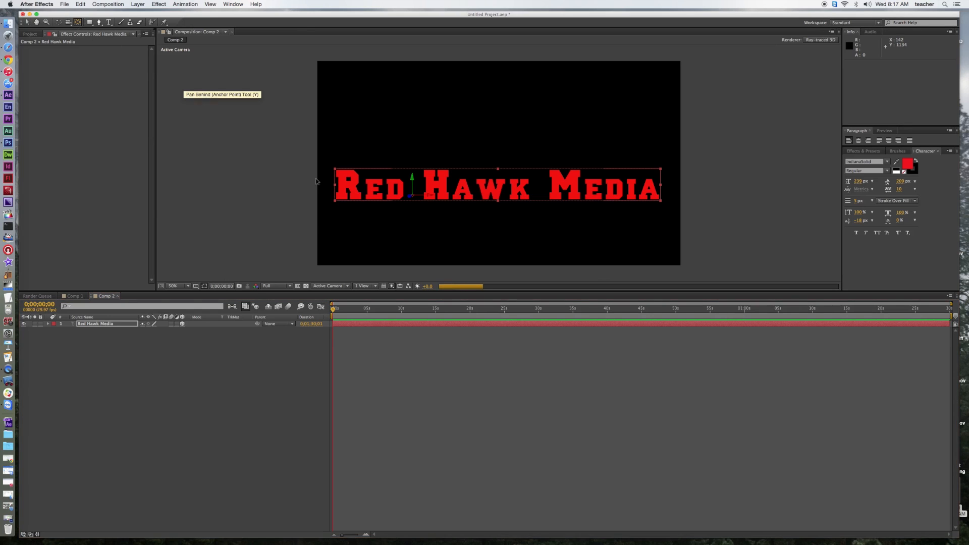
left_click(289, 286)
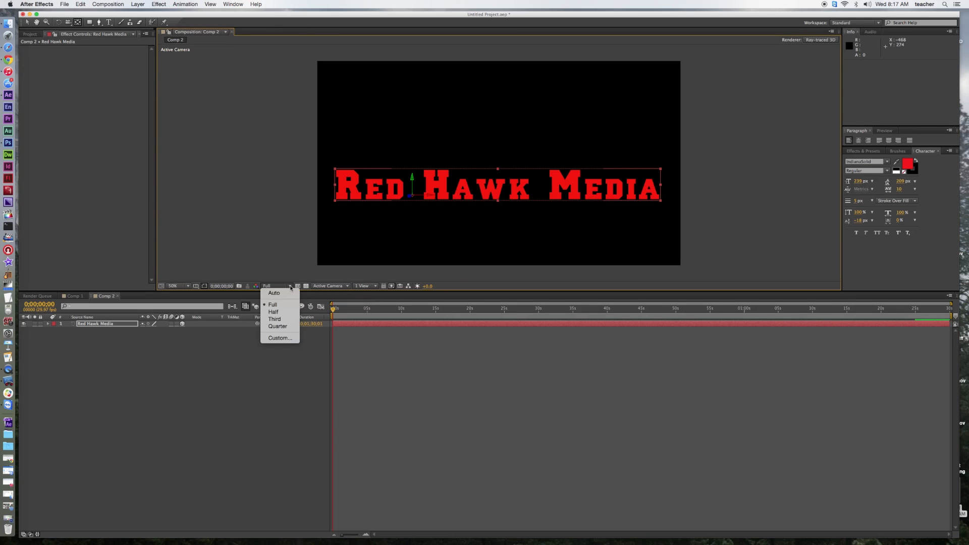
left_click(278, 319)
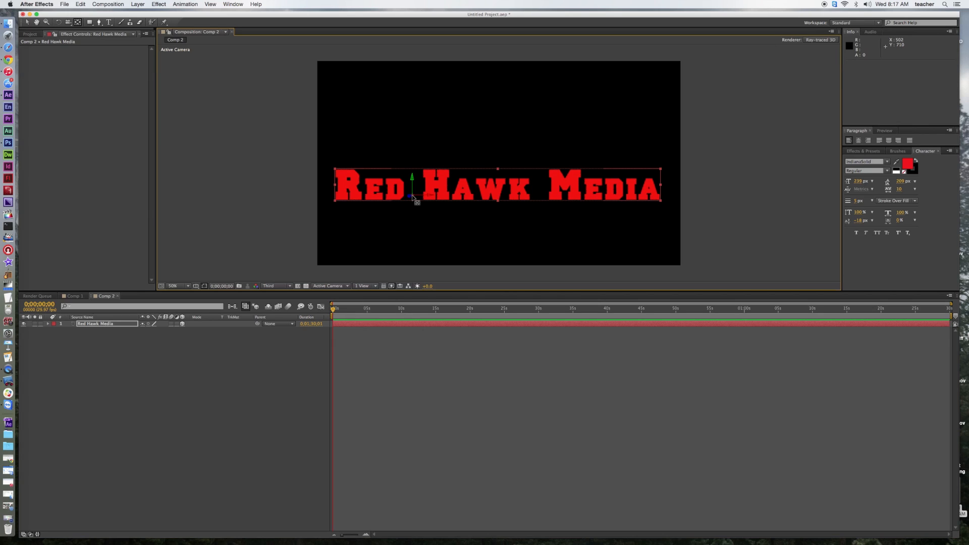
Move the anchor point of the Red Hawk Media layer to the text's lower-left corner with the Pan Behind tool
left_click(78, 24)
left_click_drag(413, 195, 498, 187)
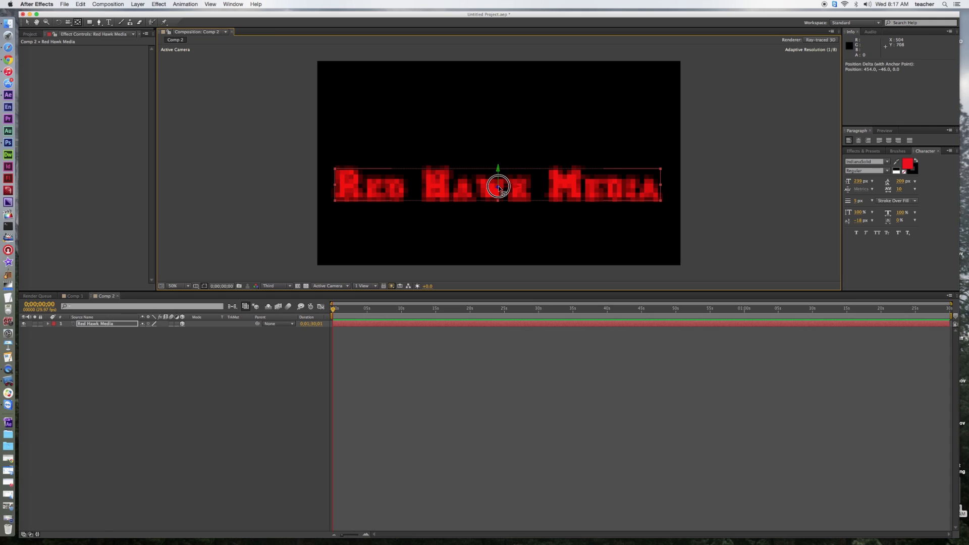
left_click_drag(498, 188, 498, 187)
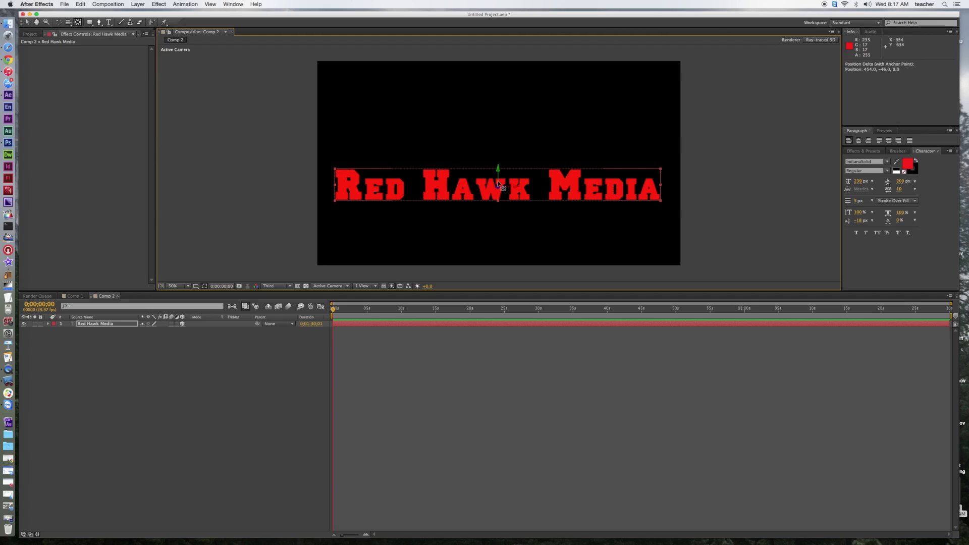
left_click_drag(497, 188, 336, 203)
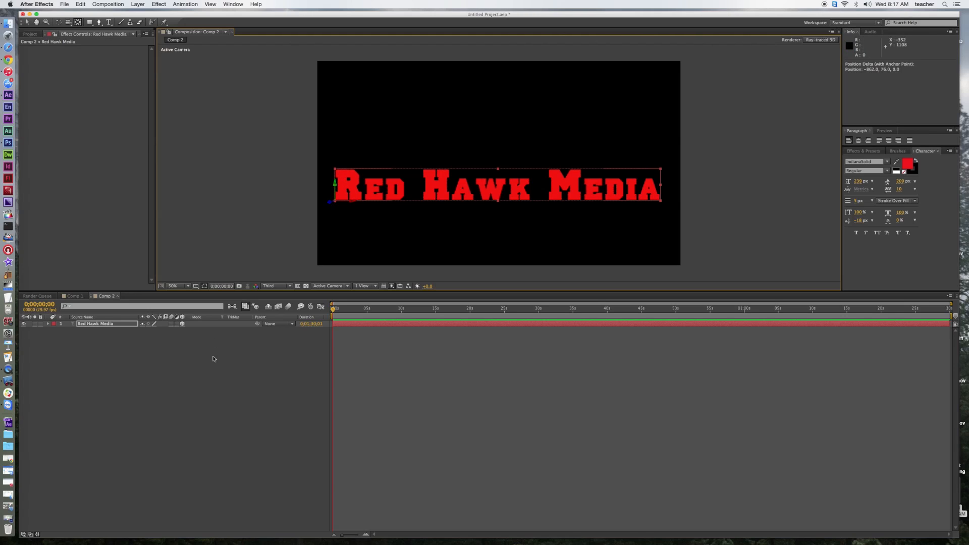
Set the Red Hawk Media layer's X Rotation to 90° and its Z Rotation to 180°
left_click(48, 324)
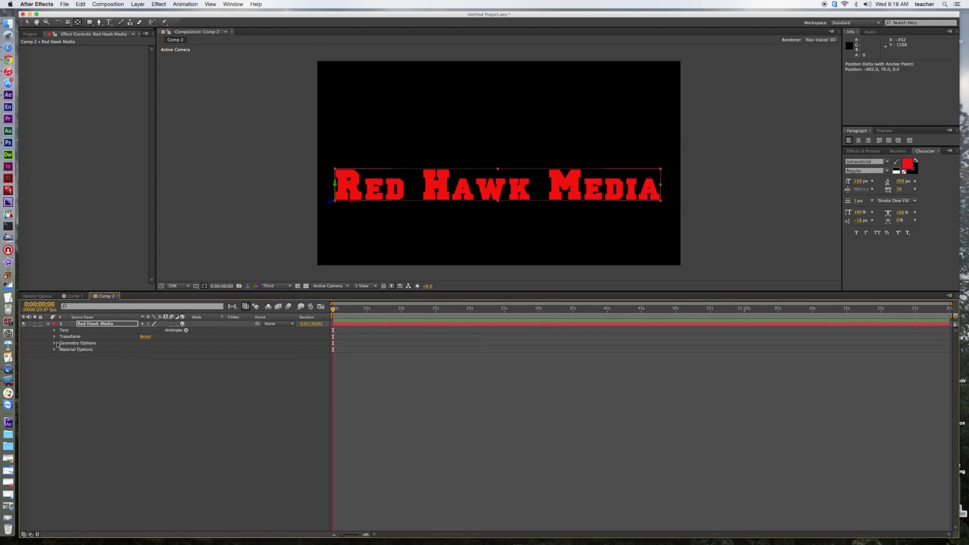
left_click(54, 337)
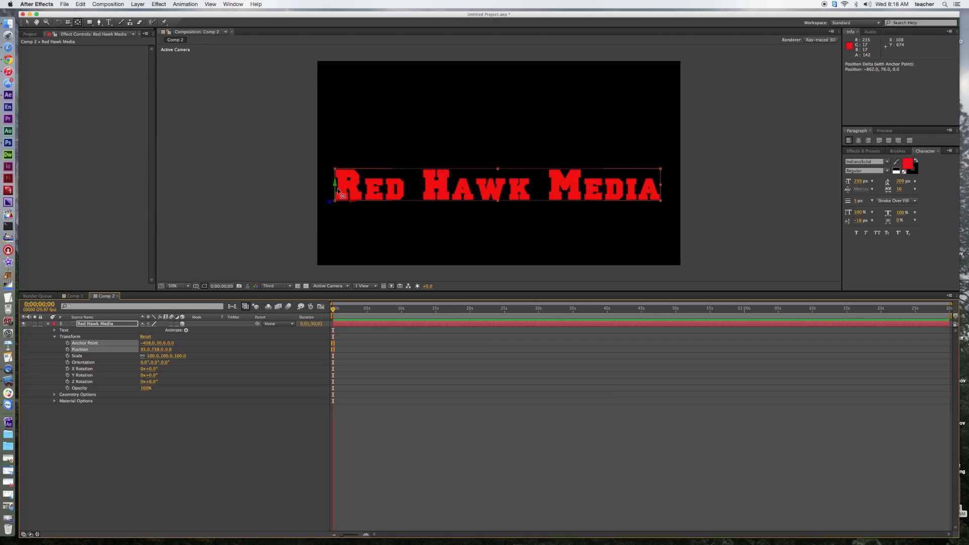
left_click(152, 370)
type("90")
key("Return")
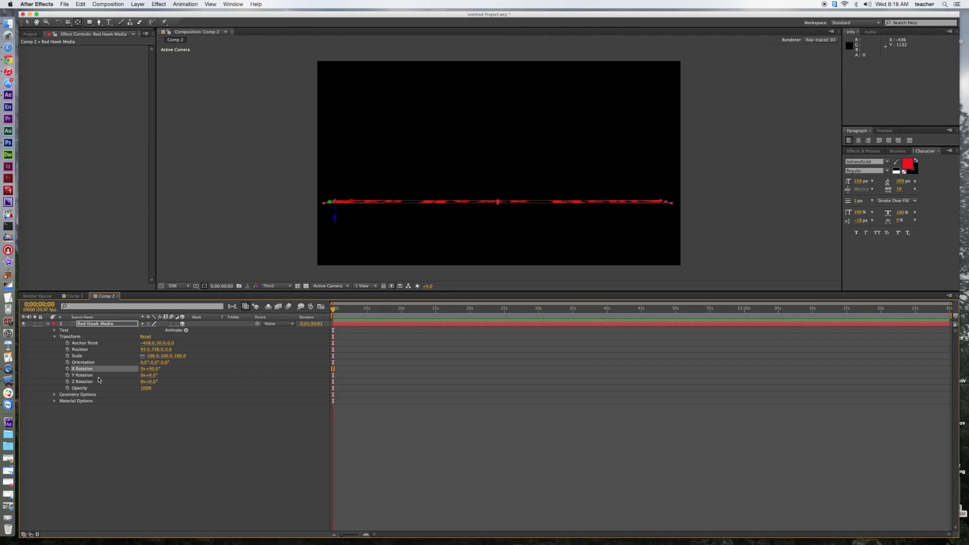
left_click(150, 382)
type("180")
key("Return")
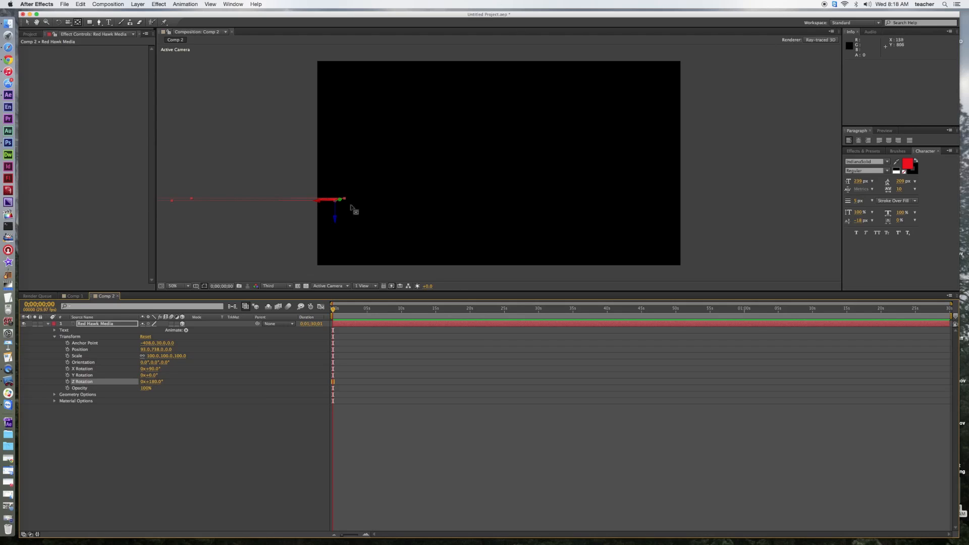
Trim the layer's start to 0;00;01;03 and add X, Y and Z Rotation keyframes at that time
left_click_drag(333, 324, 341, 324)
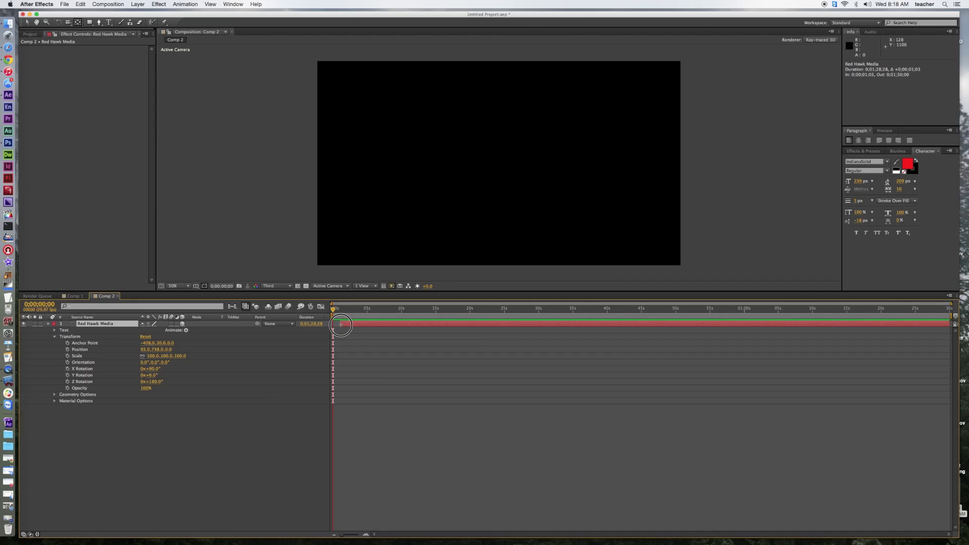
left_click_drag(333, 313, 341, 311)
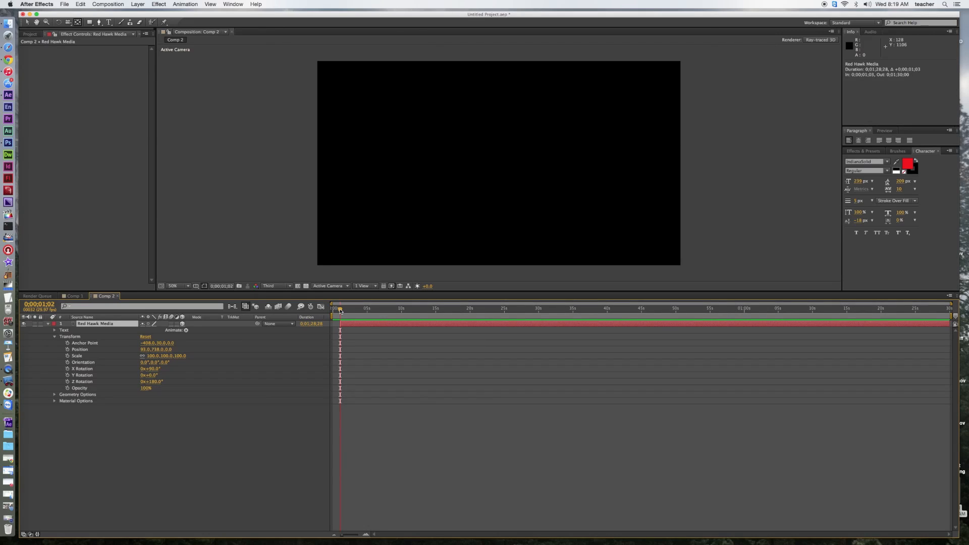
key("Page_Down")
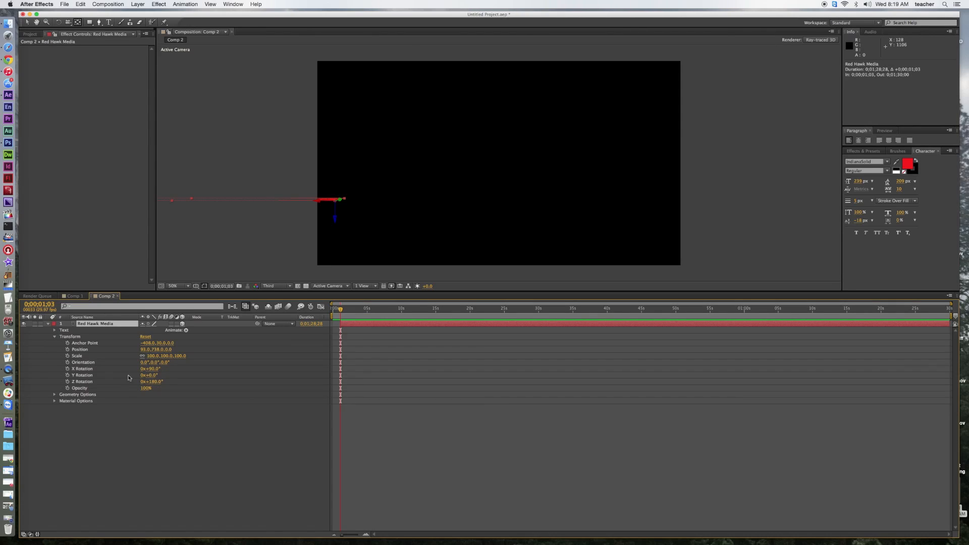
left_click(67, 370)
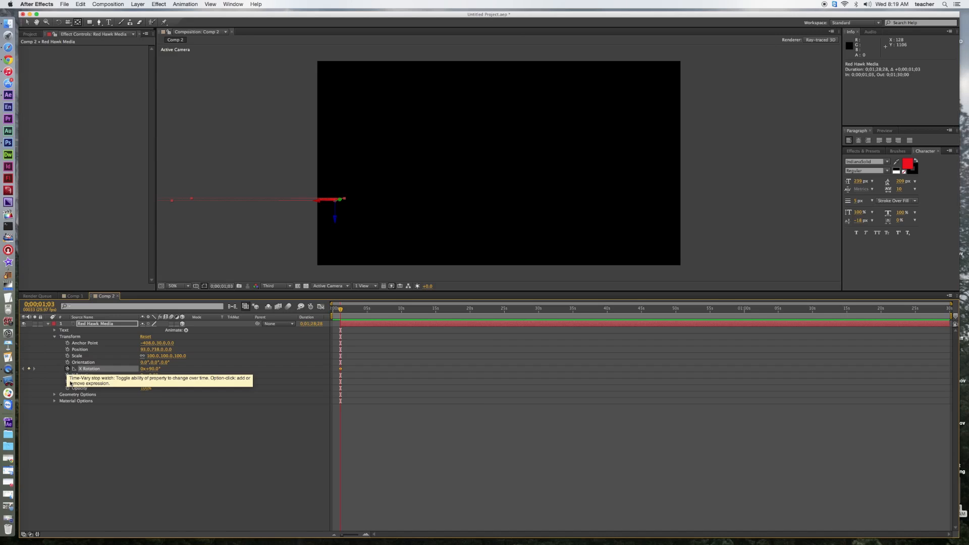
left_click(68, 375)
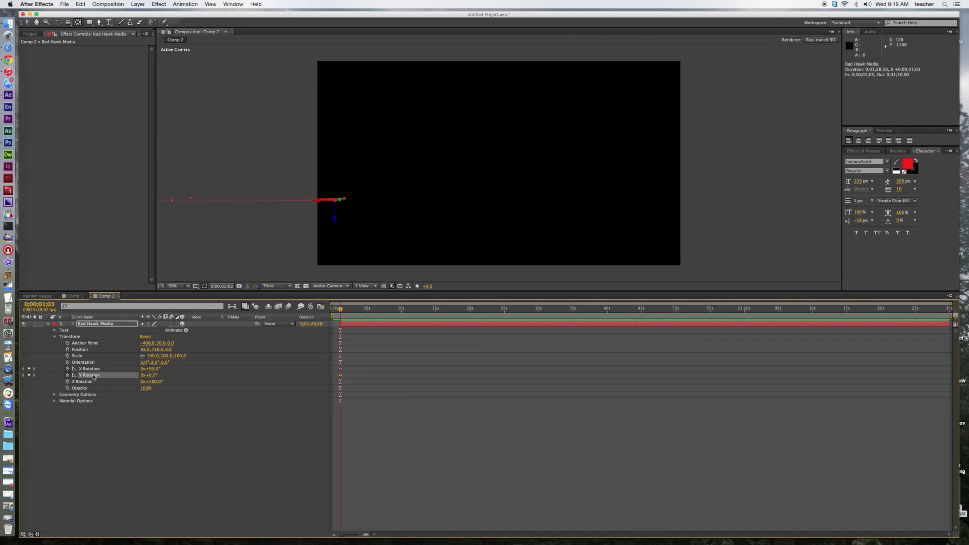
left_click(67, 382)
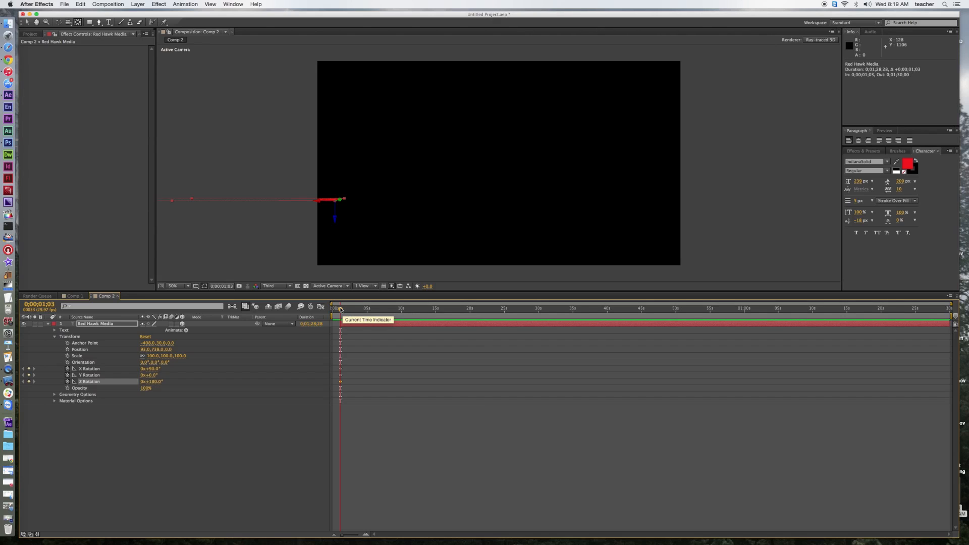
Add a Z Rotation keyframe of 0° at 0;00;01;11 on the Red Hawk Media layer
left_click_drag(340, 309, 341, 309)
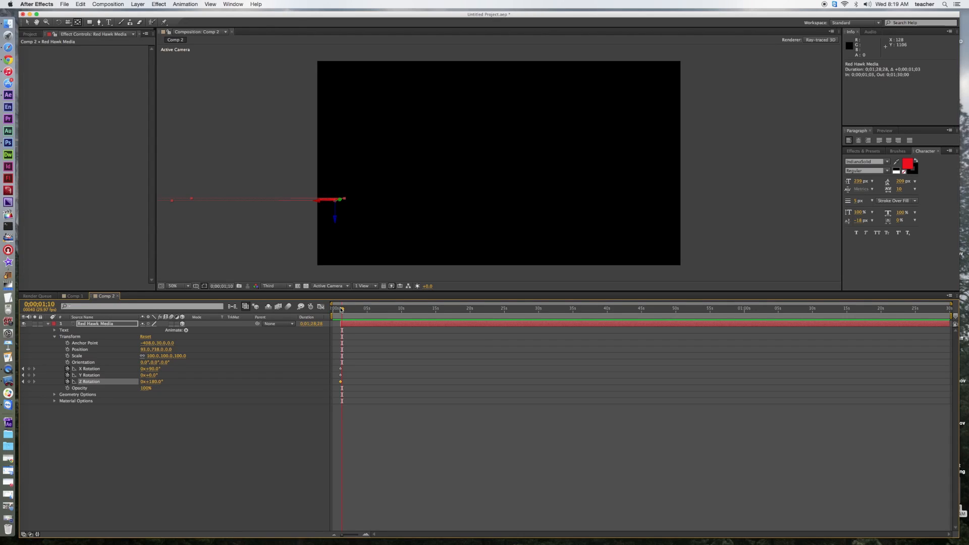
key("Page_Down")
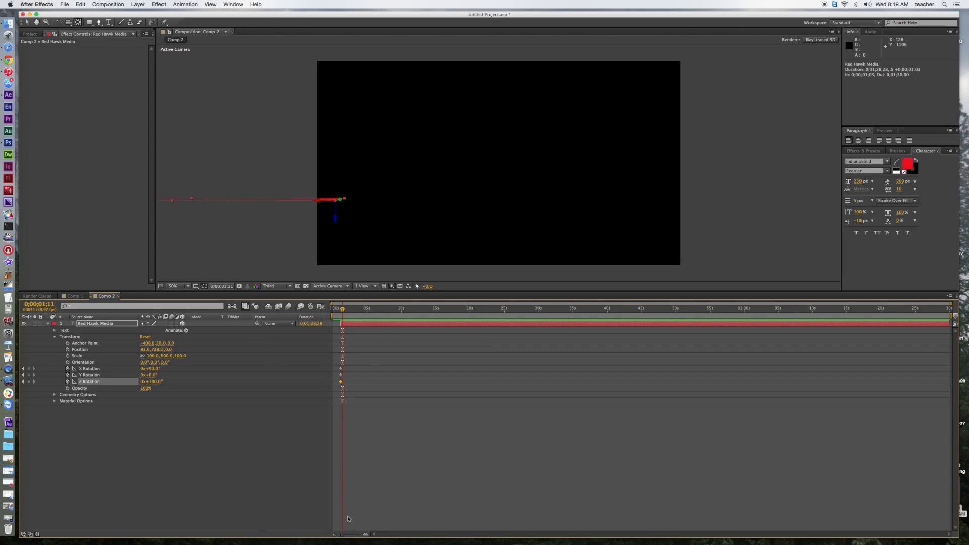
left_click_drag(343, 537, 358, 535)
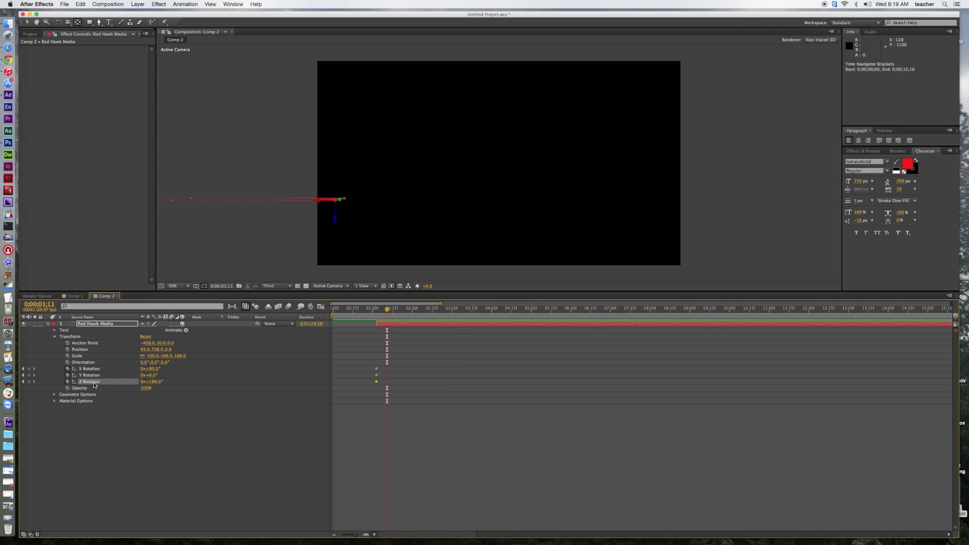
left_click(153, 382)
type("0x0°")
key("Return")
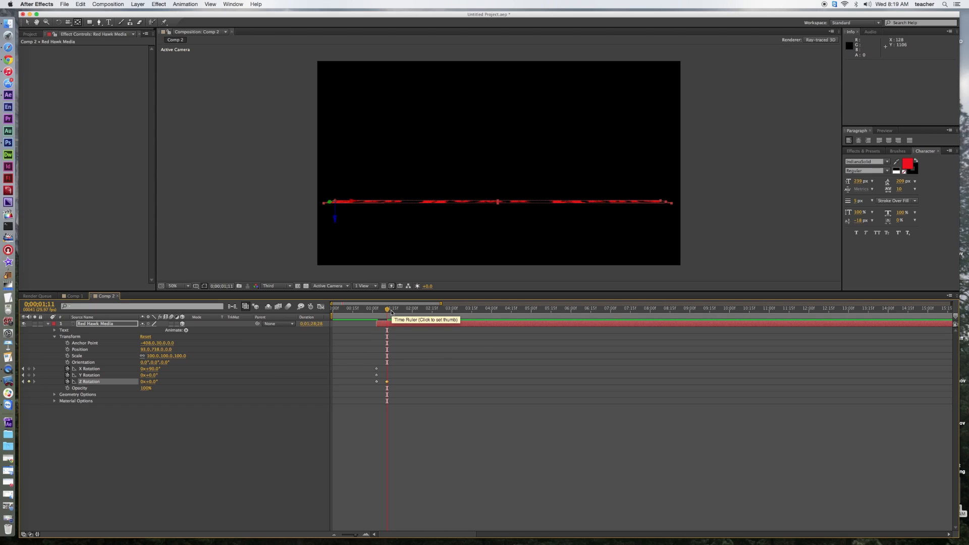
Add X Rotation keyframes of 90° at 0;00;01;11 and 0° at 0;00;01;15 on the Red Hawk Media layer
left_click_drag(387, 310, 389, 310)
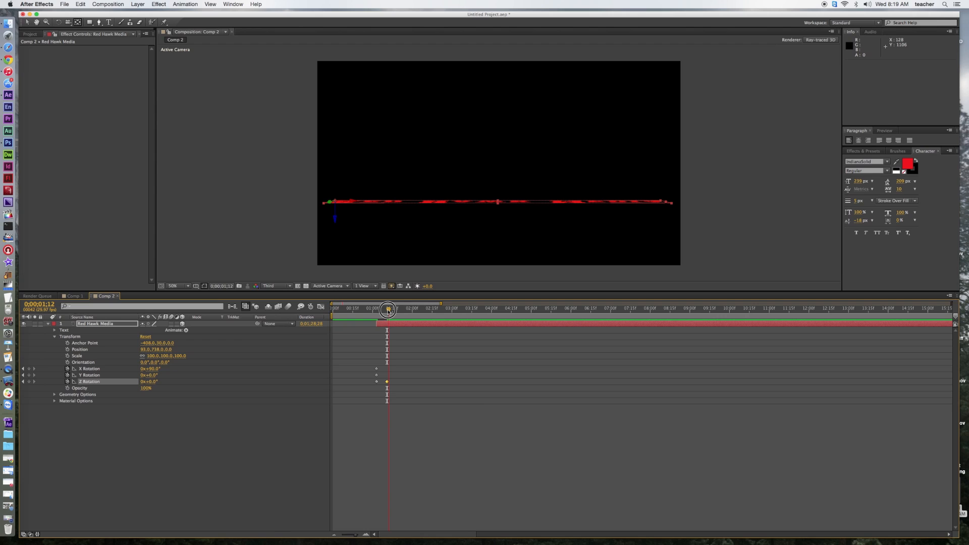
left_click_drag(388, 309, 387, 310)
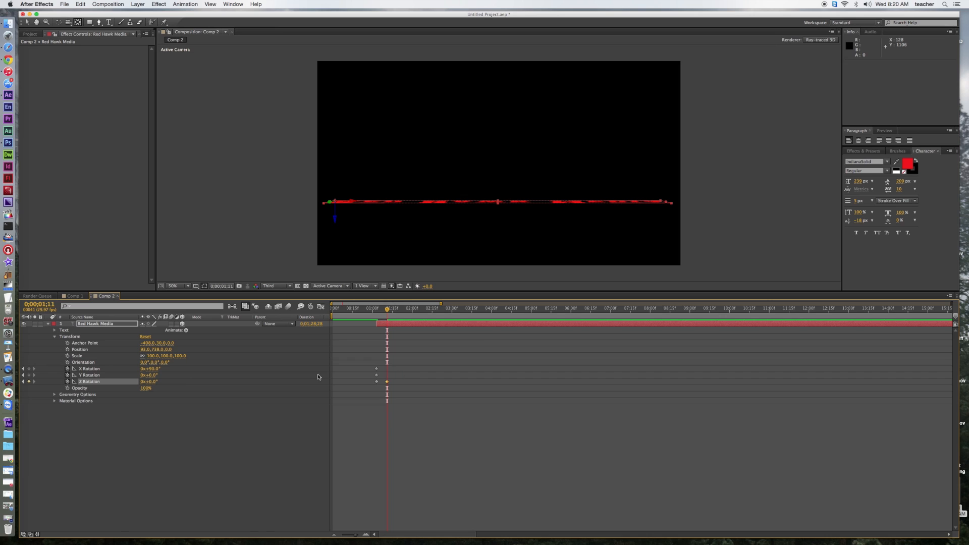
left_click(30, 368)
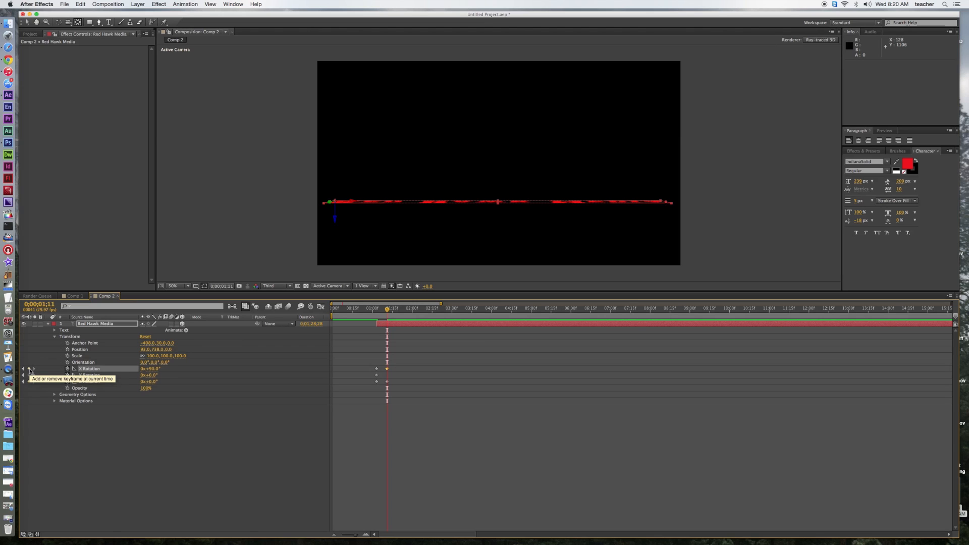
left_click_drag(390, 311, 392, 310)
left_click(152, 369)
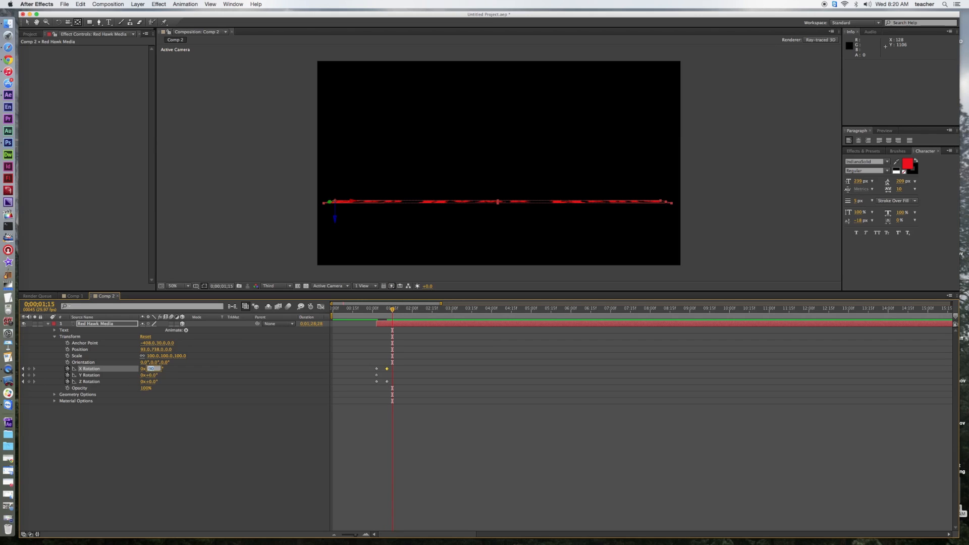
key("Return")
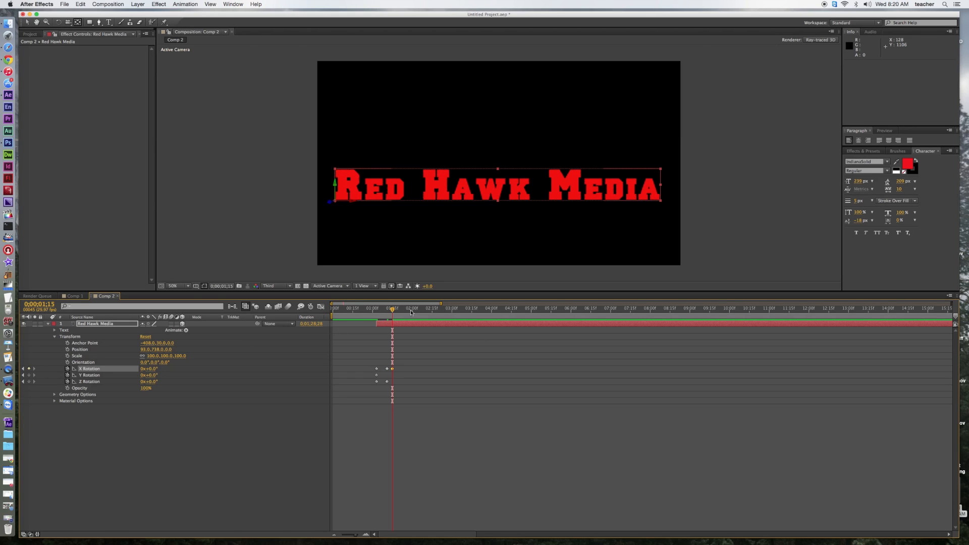
Move the last X Rotation keyframe of the Red Hawk Media layer to 0;00;01;18
mouse_move(392, 309)
left_mouse_down()
mouse_move(373, 312)
mouse_move(393, 310)
left_mouse_up()
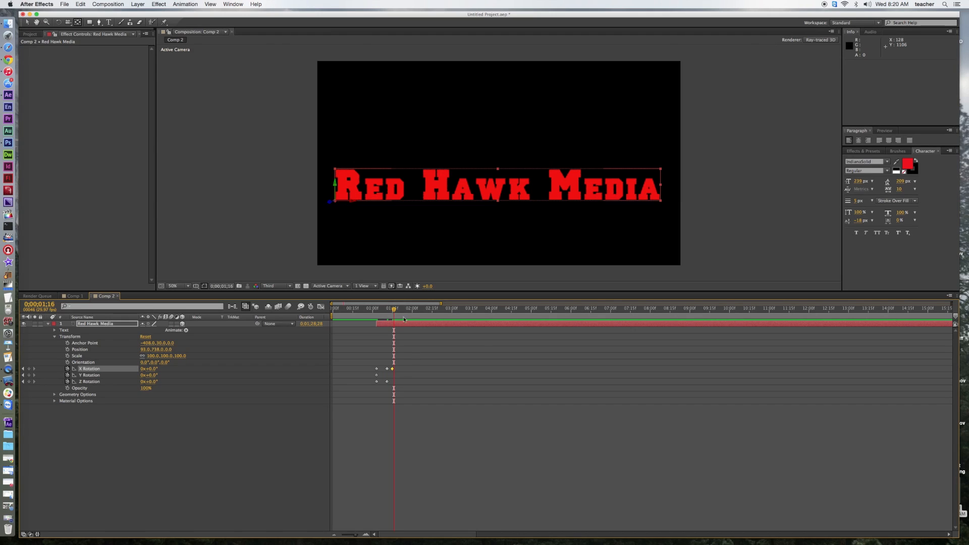
left_click_drag(393, 310, 420, 310)
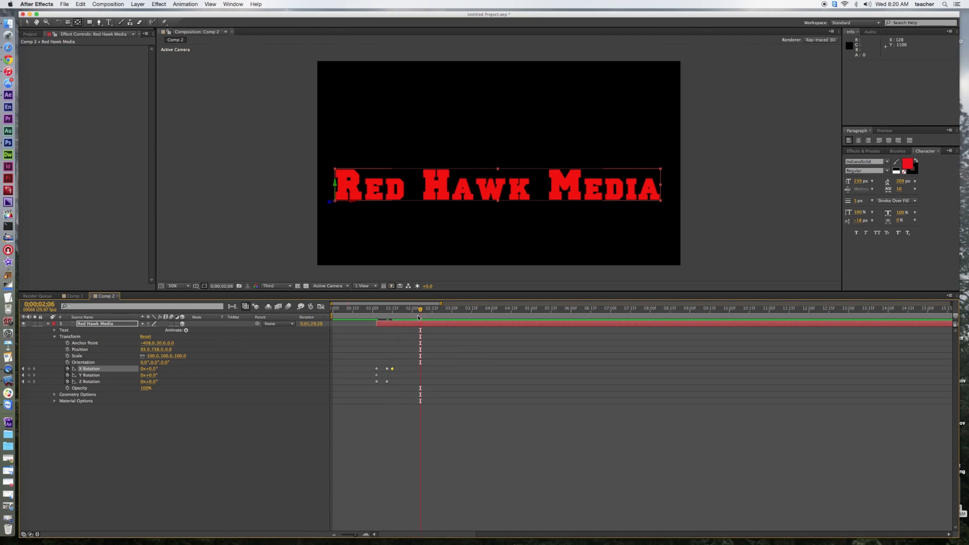
left_click(393, 369)
left_click_drag(395, 370, 397, 370)
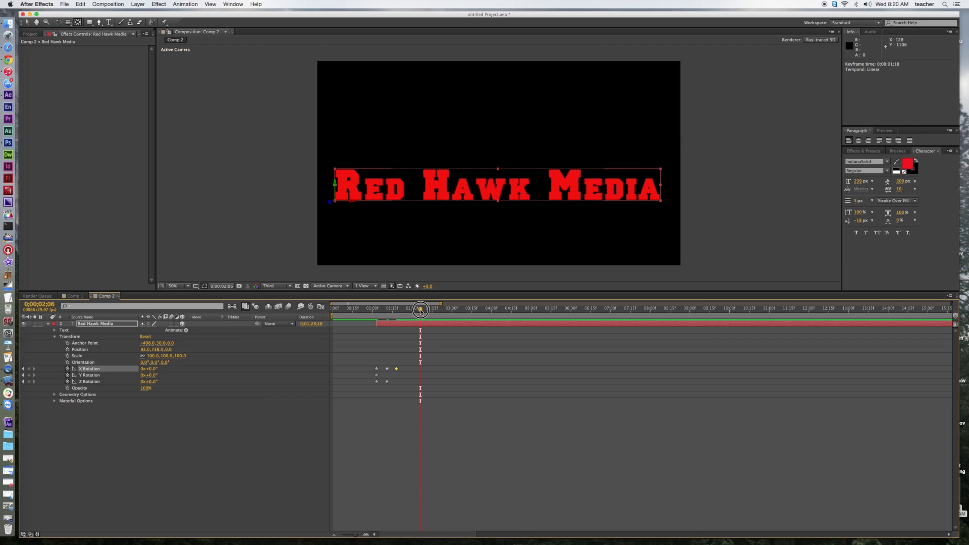
Shift the second Z Rotation keyframe of the Red Hawk Media layer slightly earlier than 0;00;01;11
left_click(386, 319)
mouse_move(386, 319)
left_mouse_down()
mouse_move(404, 317)
mouse_move(371, 319)
mouse_move(396, 320)
mouse_move(386, 322)
left_mouse_up()
left_click(386, 382)
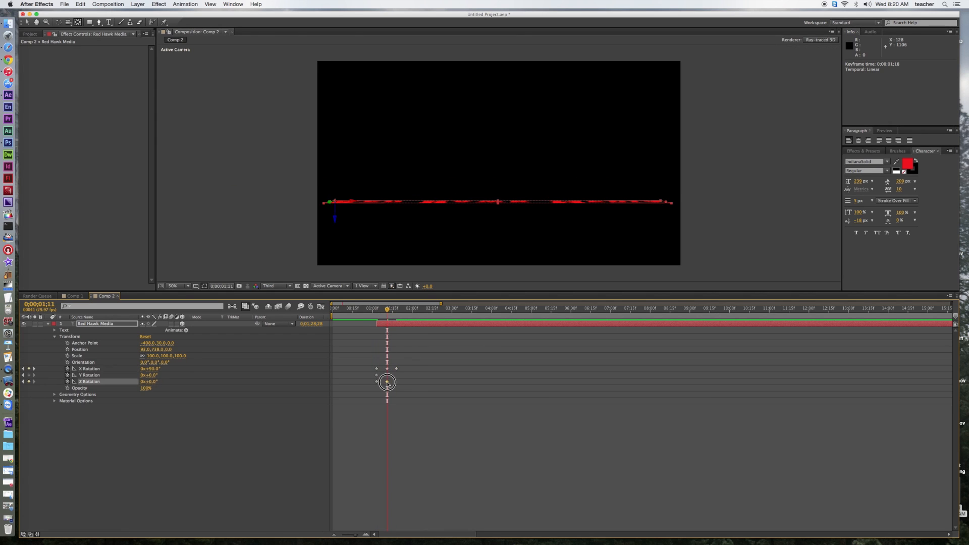
Play back the title's rotation from before the layer's start, ending on the last X Rotation keyframe at 0;00;01;18
left_click_drag(386, 309, 363, 316)
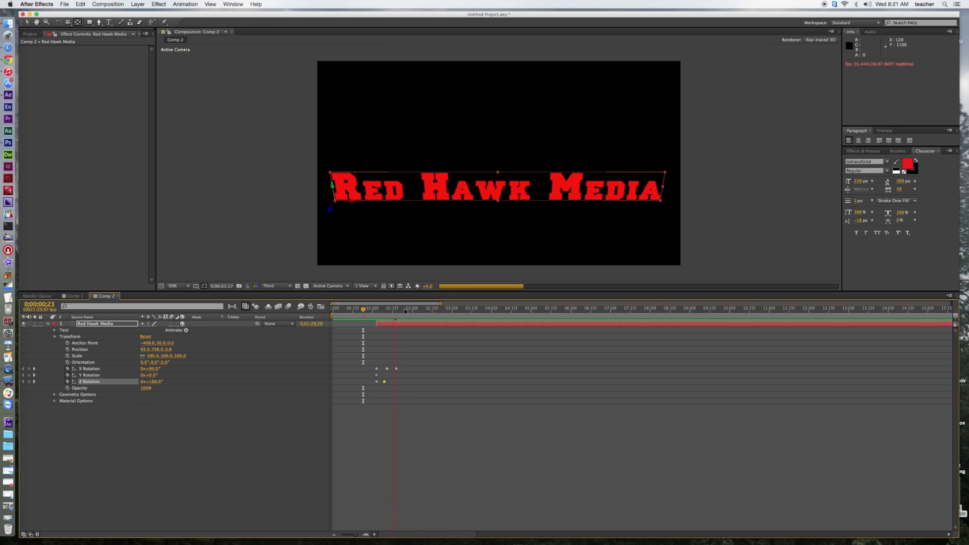
key("space")
left_click_drag(393, 311, 369, 312)
key("space")
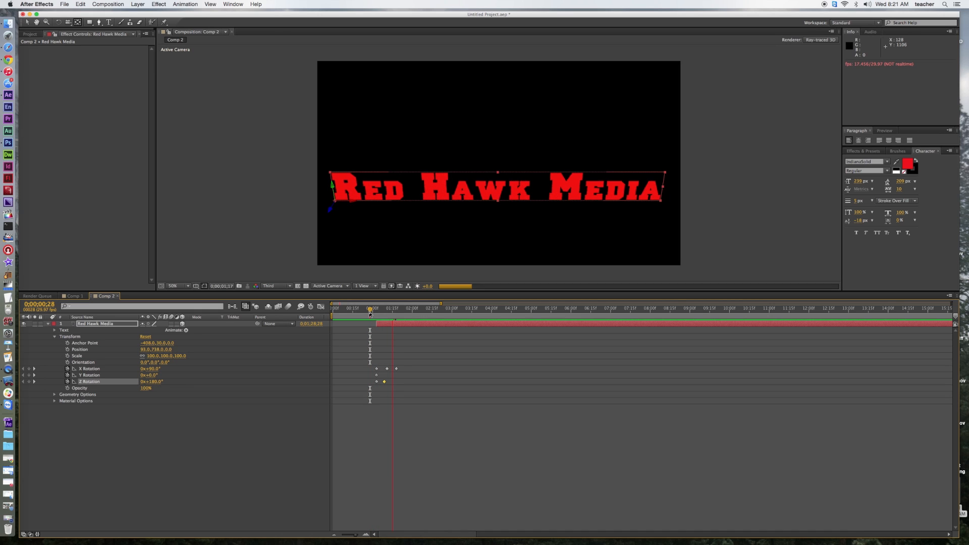
key("space")
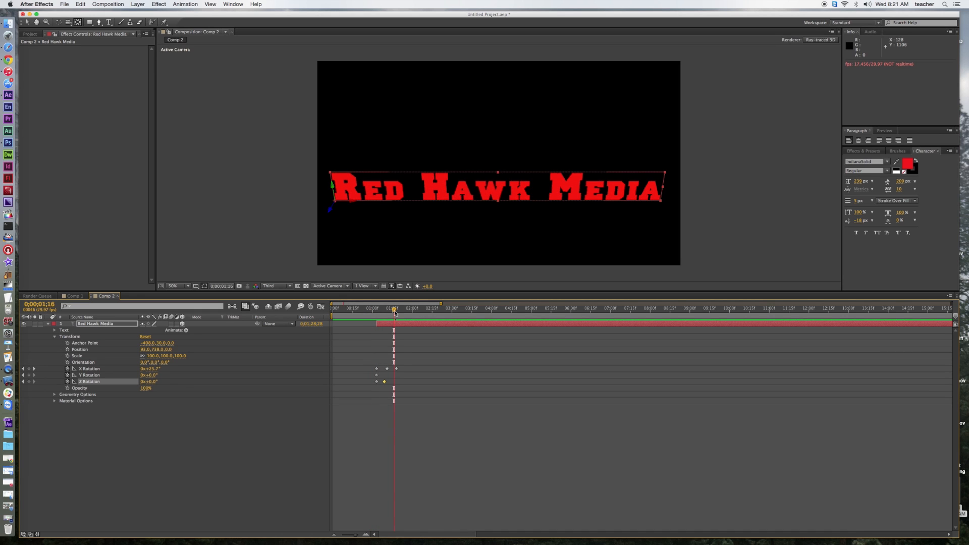
left_click(397, 311)
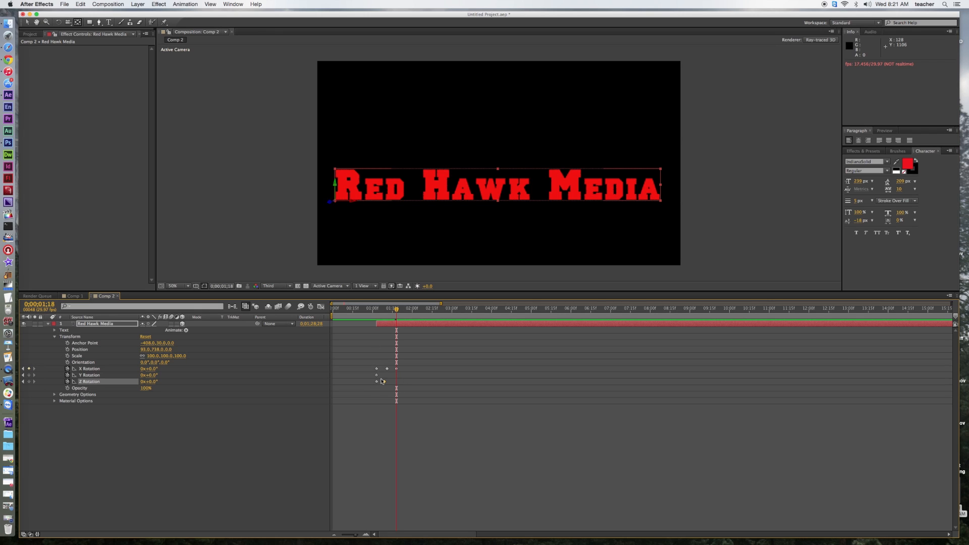
Duplicate the Red Hawk Media layer and place the copy directly below the original, at about 97, 940, 0
left_click(117, 325)
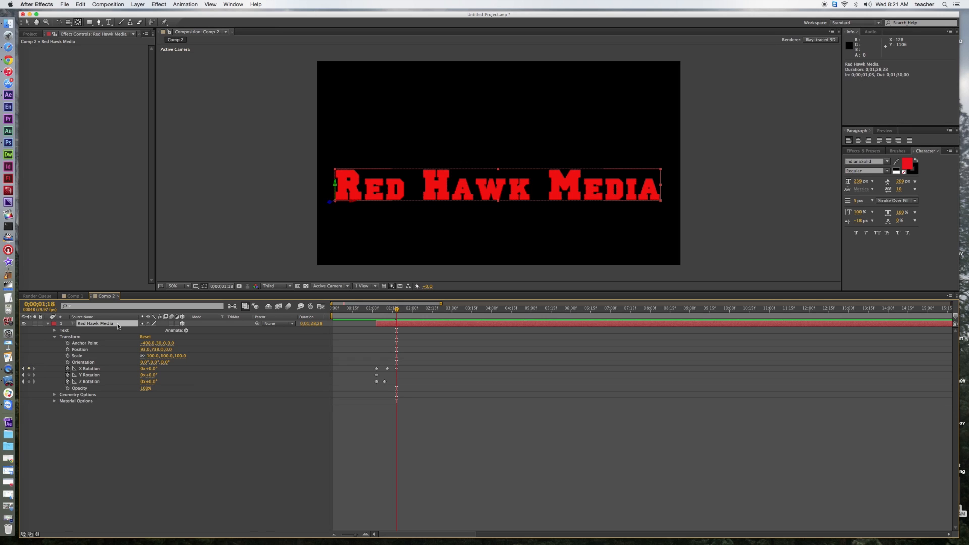
key("super+d")
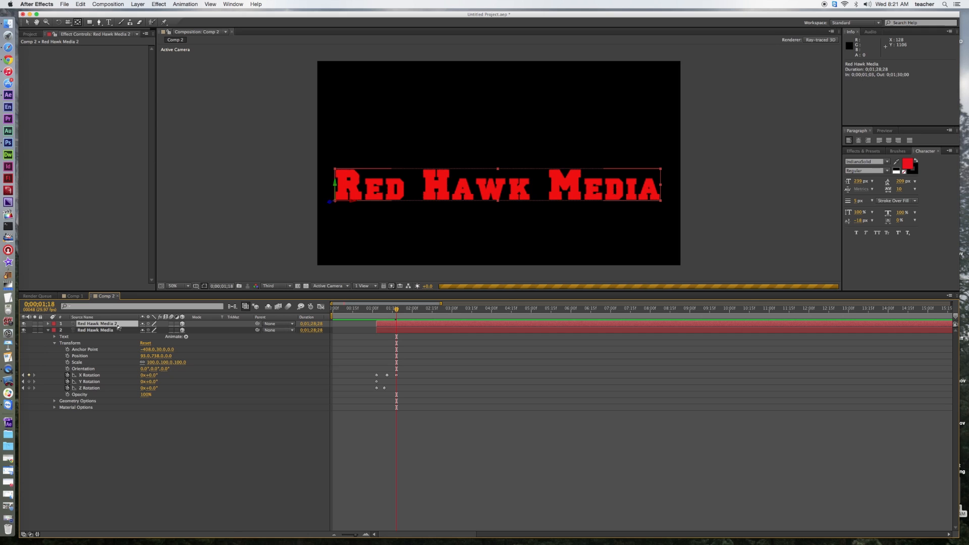
left_click(29, 24)
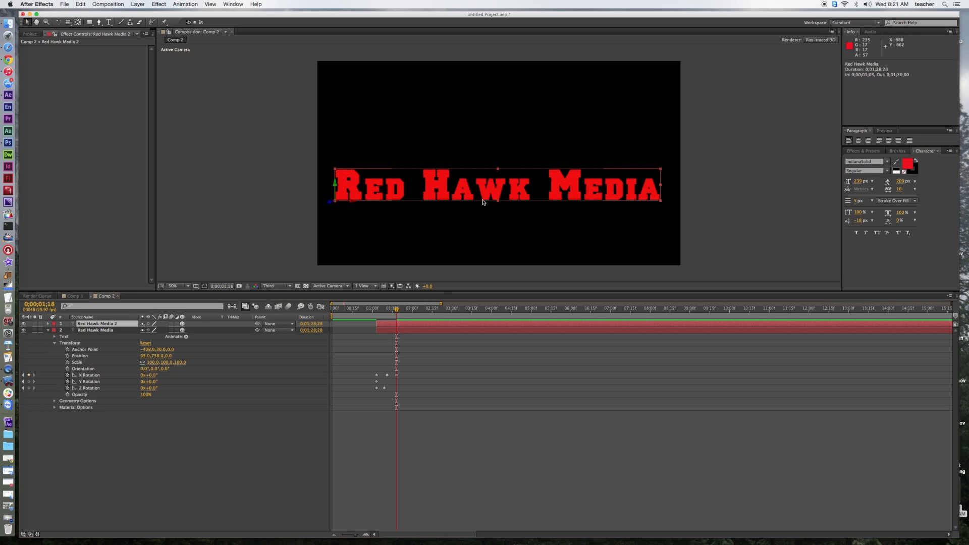
left_click(395, 194)
left_click_drag(394, 218, 396, 233)
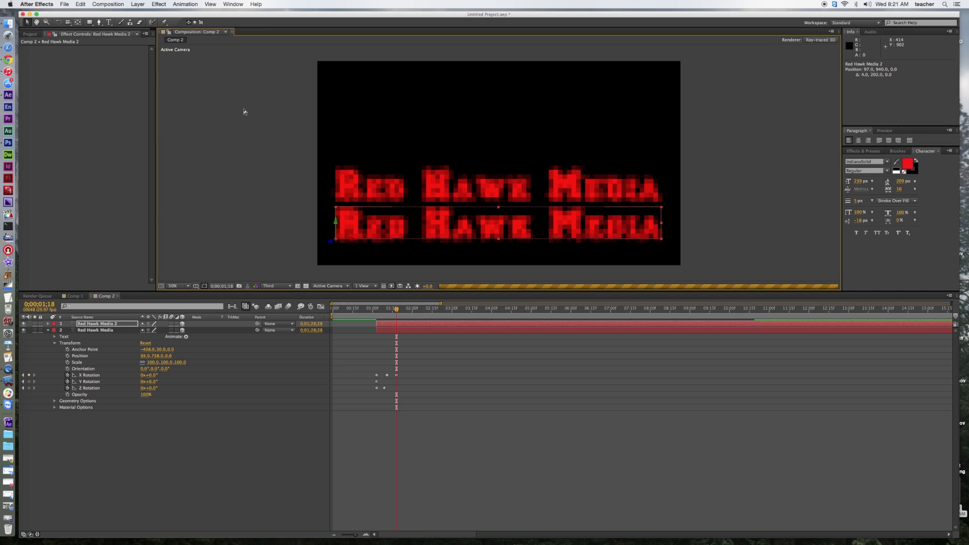
Clear the text of the duplicated title and reduce its font size to about 93 px
left_click(110, 24)
double_click(385, 228)
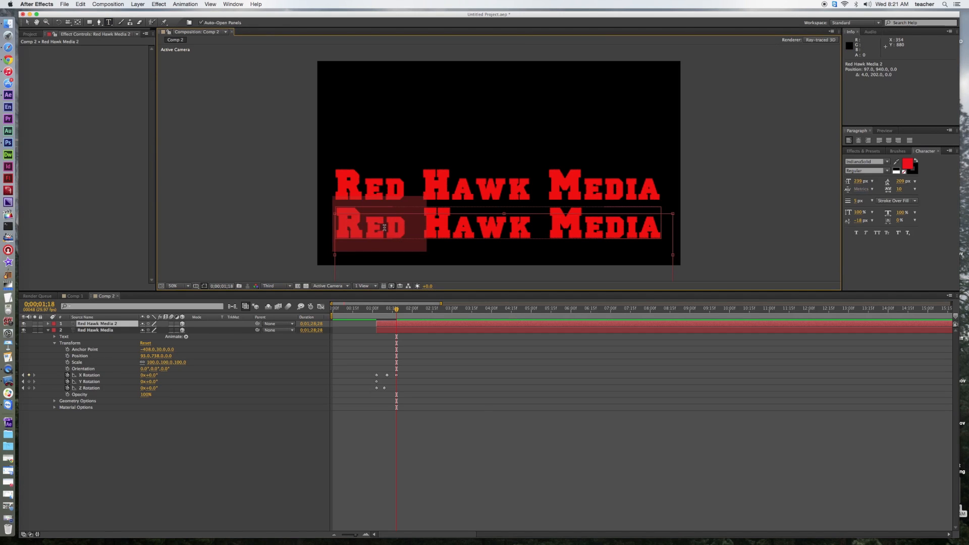
triple_click(384, 228)
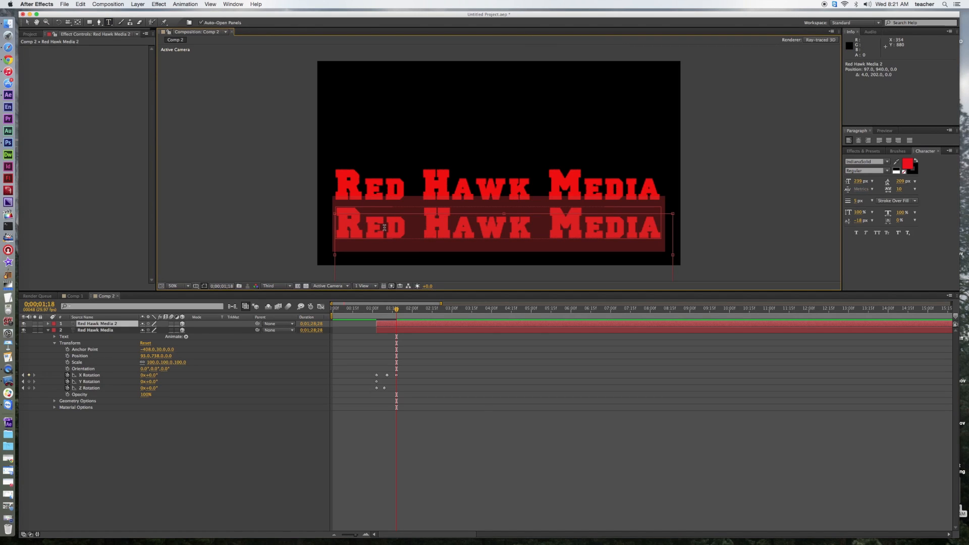
key("Escape")
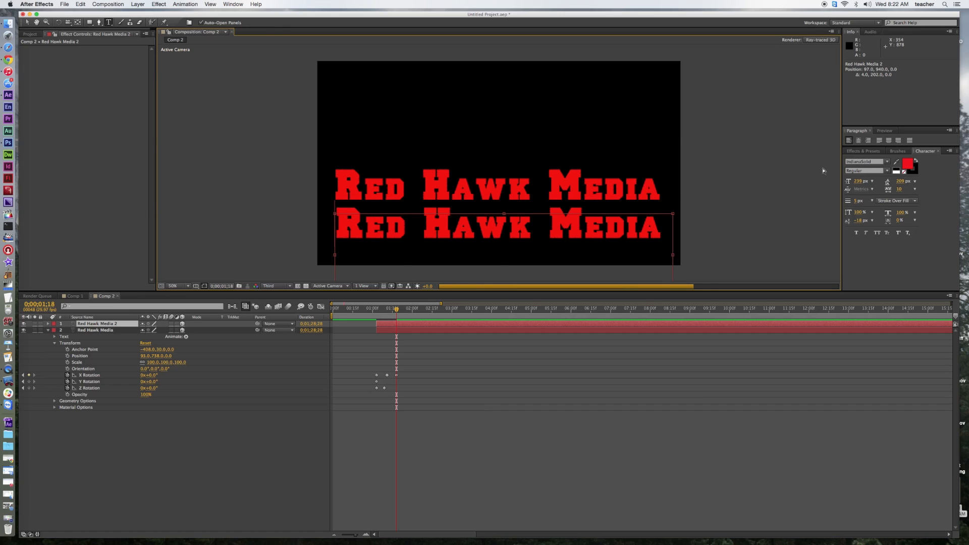
left_click_drag(858, 183, 802, 182)
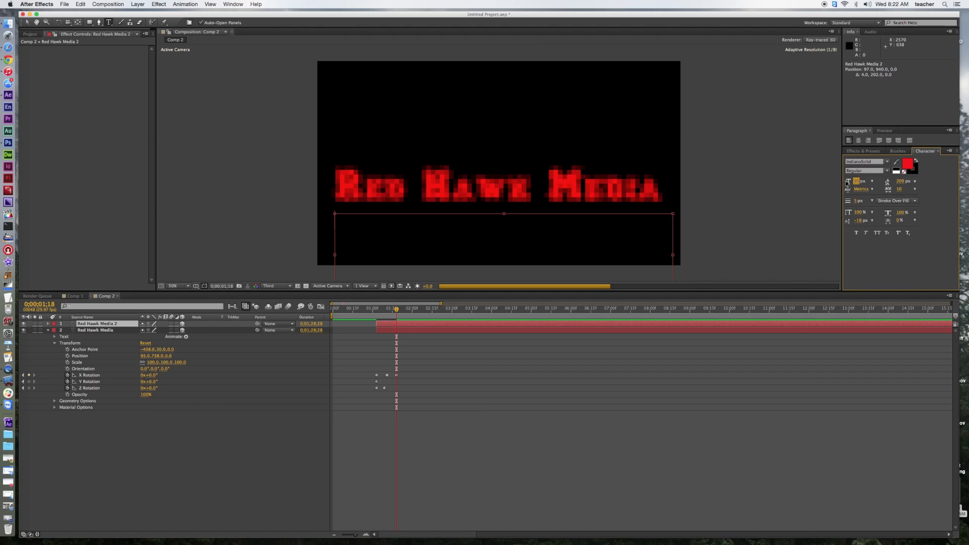
Enter "he One Shot Producrtion Stop" as the tagline in the emptied text box below the title
left_click(425, 221)
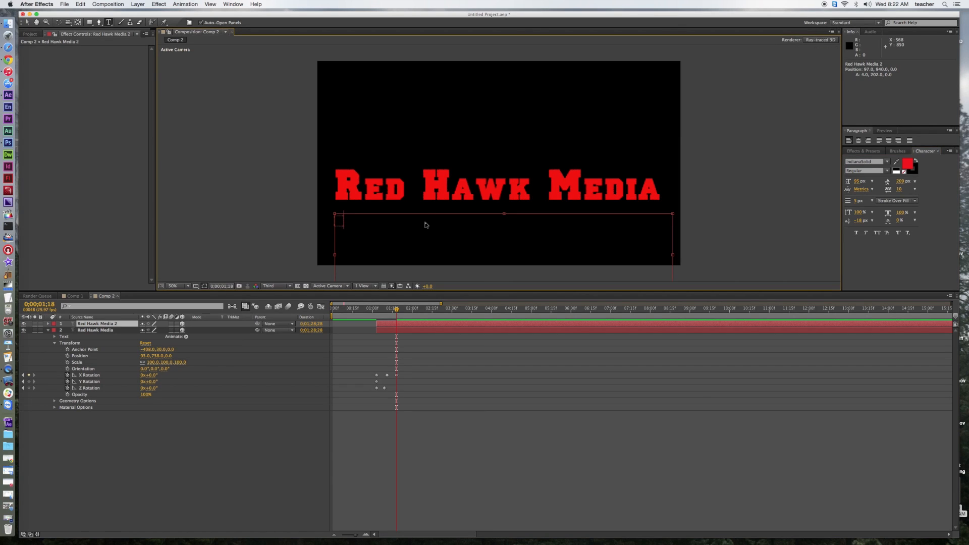
type("Mr. esen")
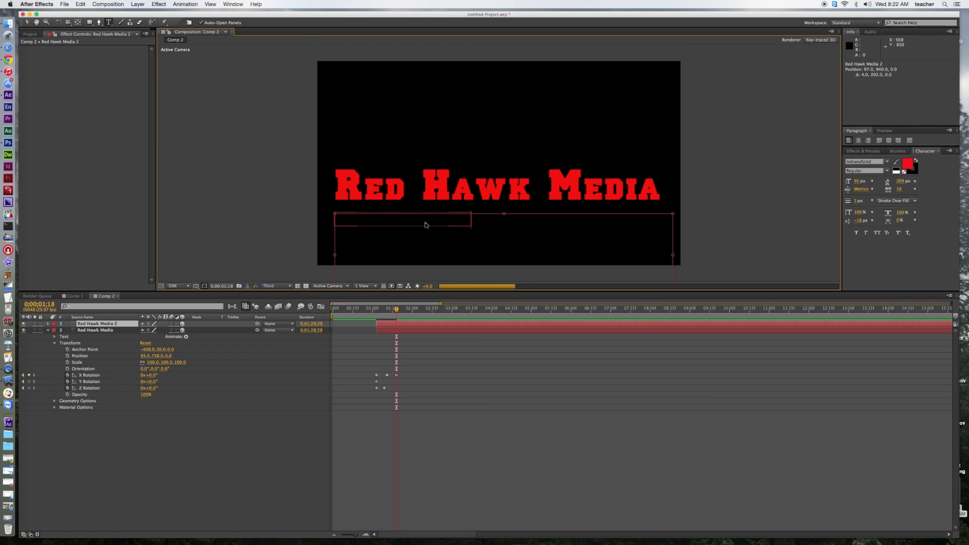
type(" Class 2014")
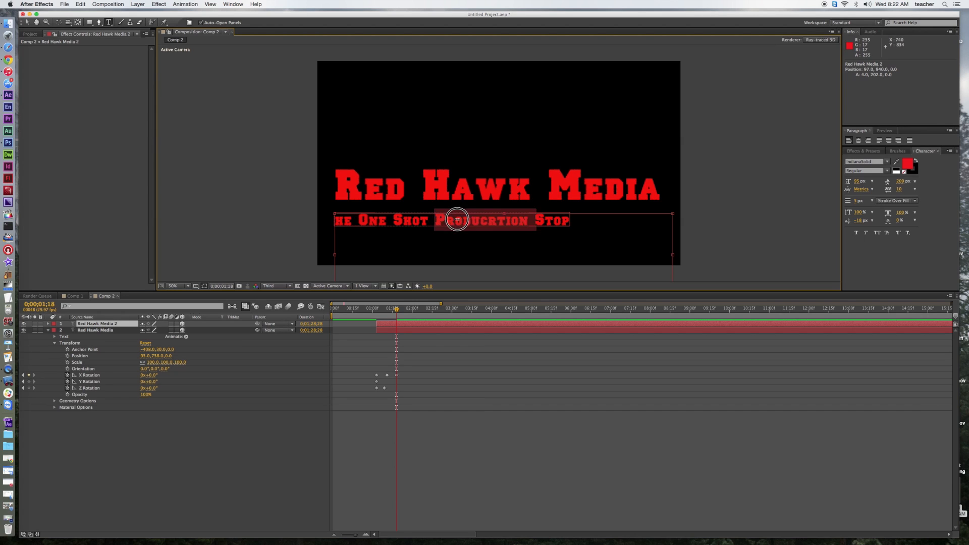
Change the fill colour of the whole tagline text to near-white
triple_click(457, 219)
left_click(909, 163)
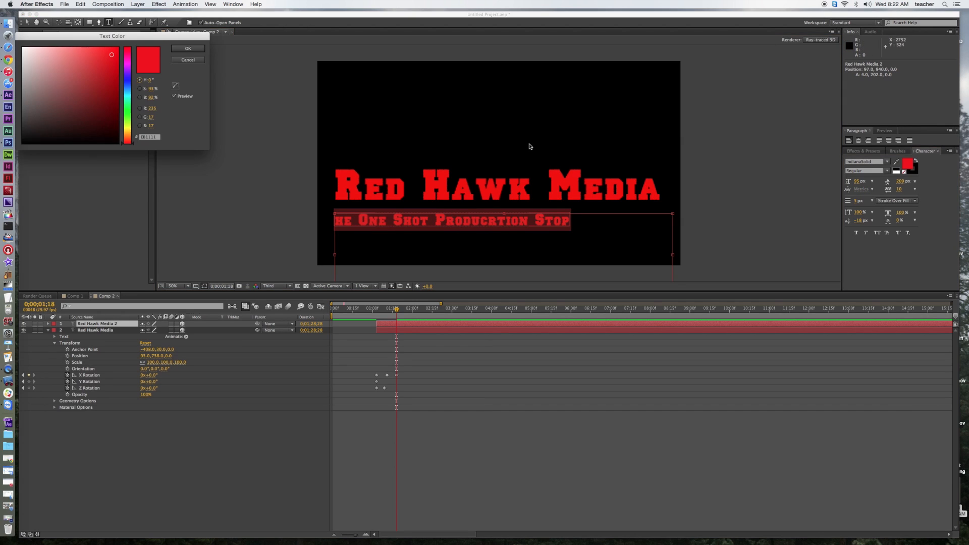
left_click(23, 49)
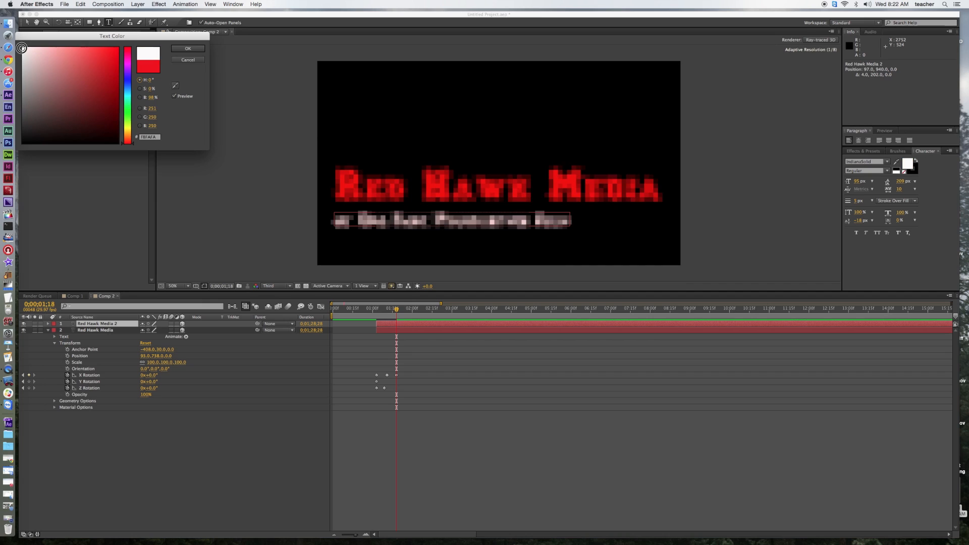
left_click(188, 49)
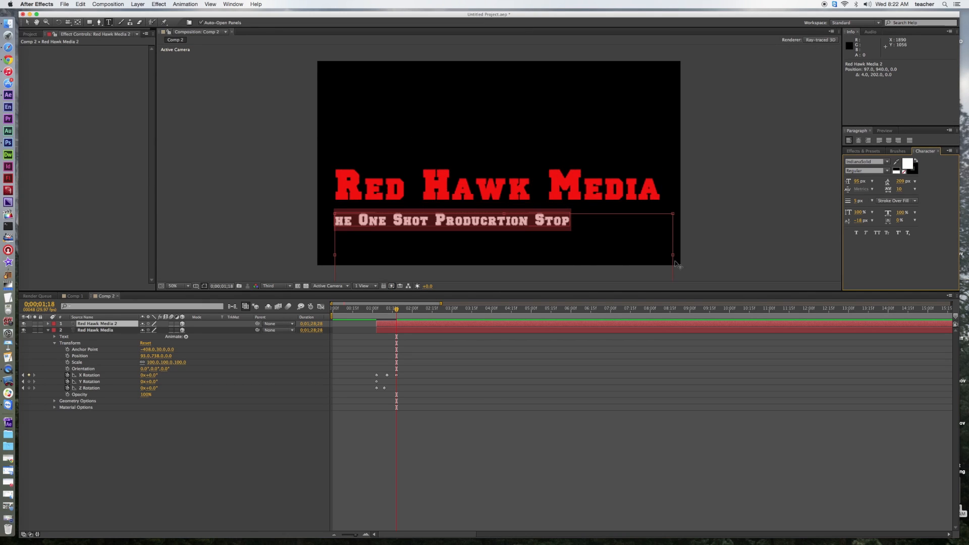
Narrow the tagline's text box to just beyond the end of its text and finish text editing
left_click_drag(673, 255, 575, 247)
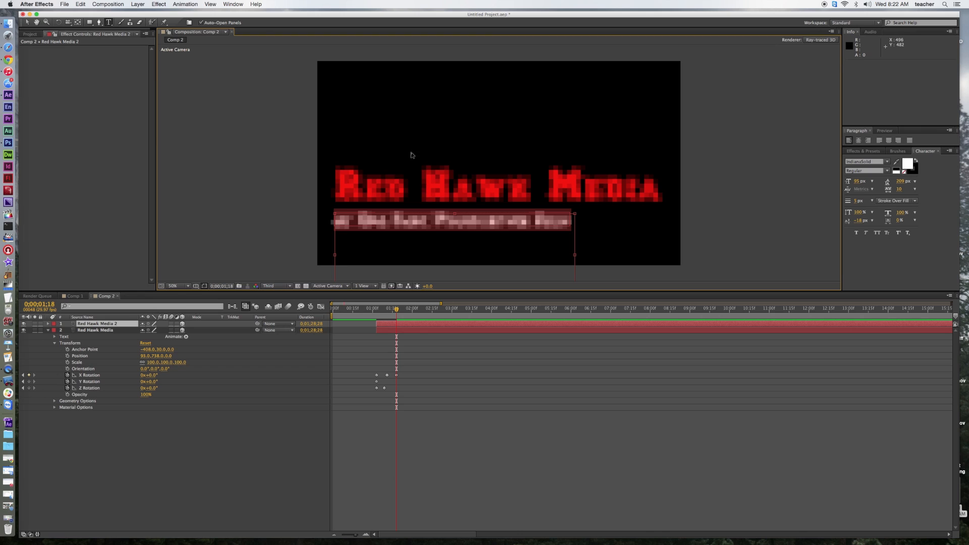
type("a")
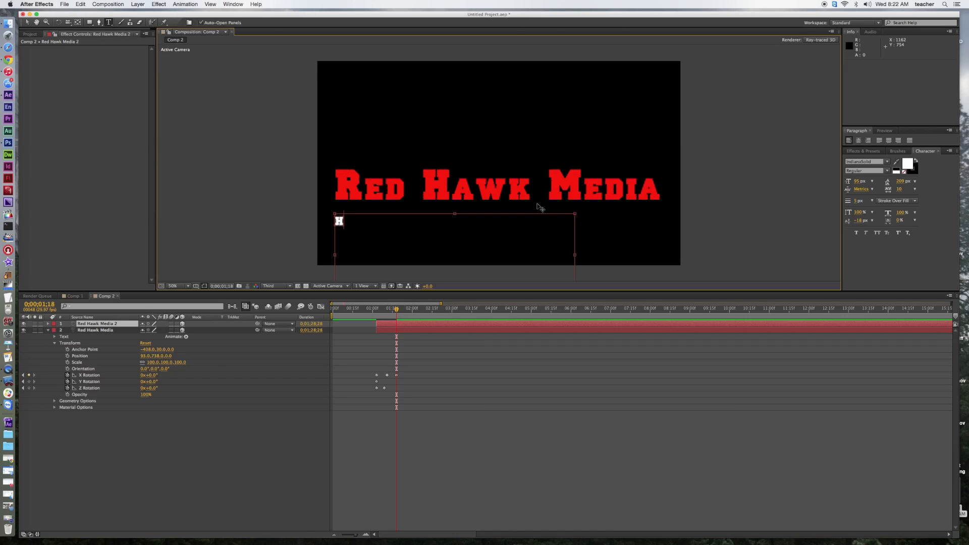
key("super+a")
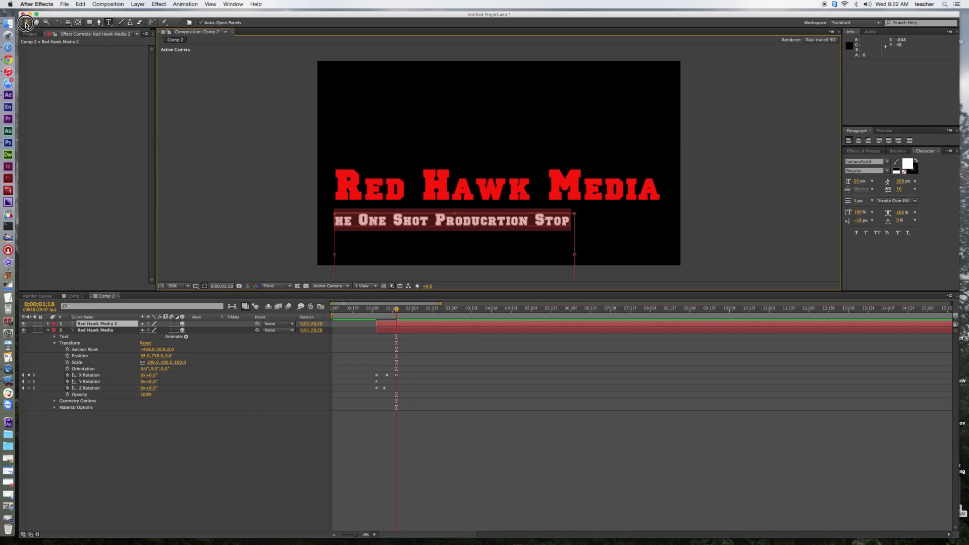
left_click(26, 23)
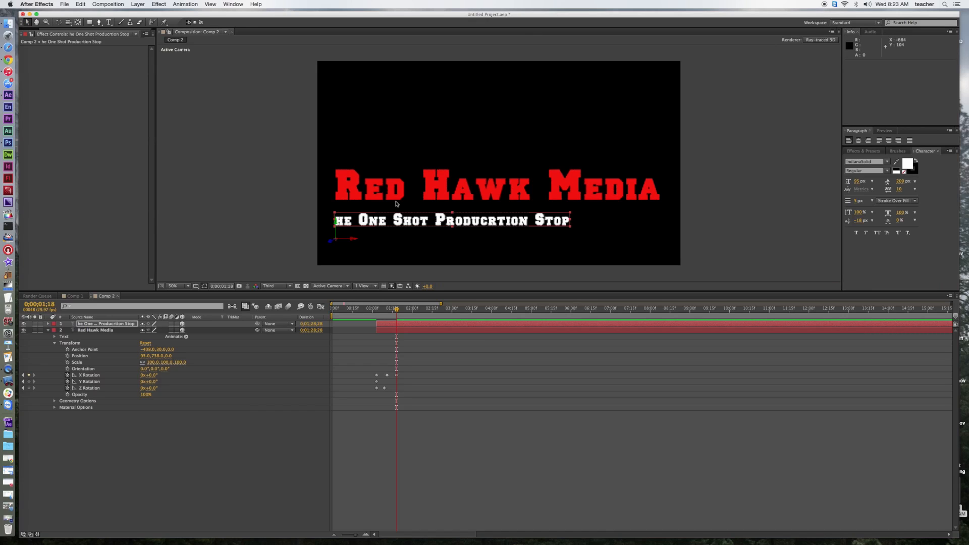
Correct the tagline's spelling to read "The One Shot Production Stop"
left_click(420, 247)
scroll(419, 246, "down", 4)
scroll(420, 246, "up", 4)
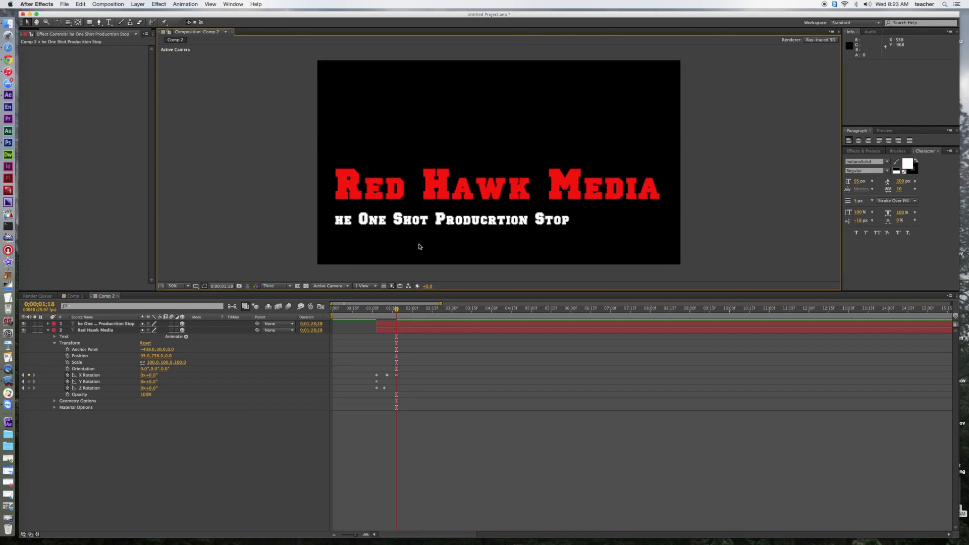
left_click(109, 22)
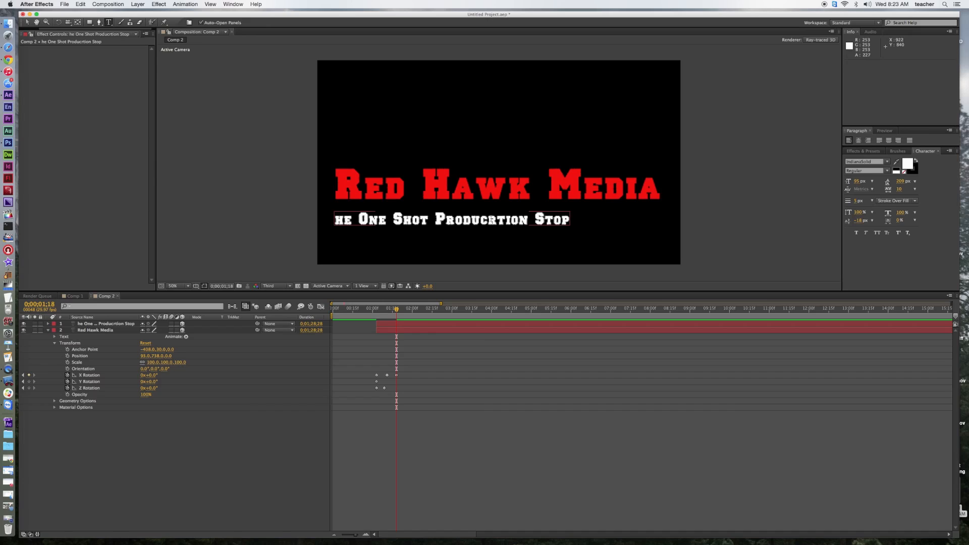
left_click(499, 222)
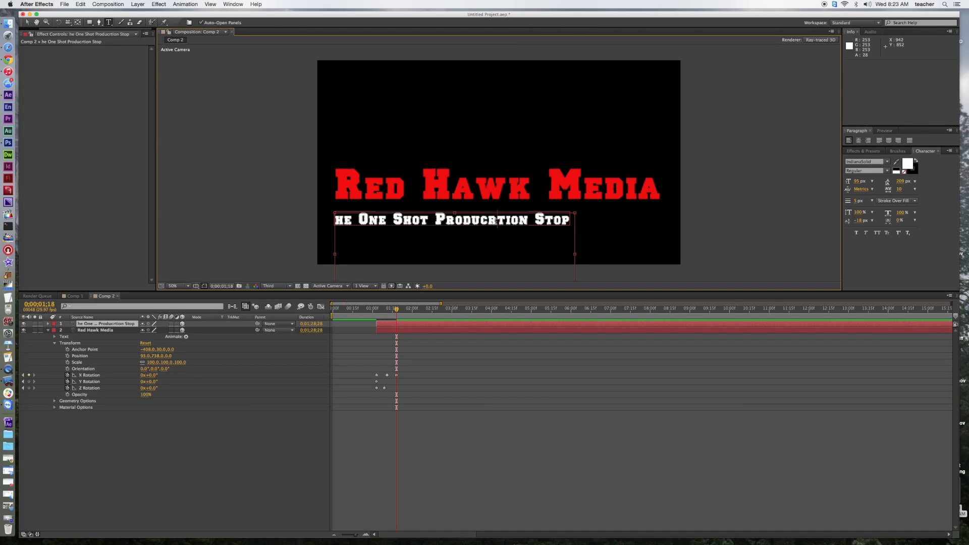
key("BackSpace")
left_click(336, 221)
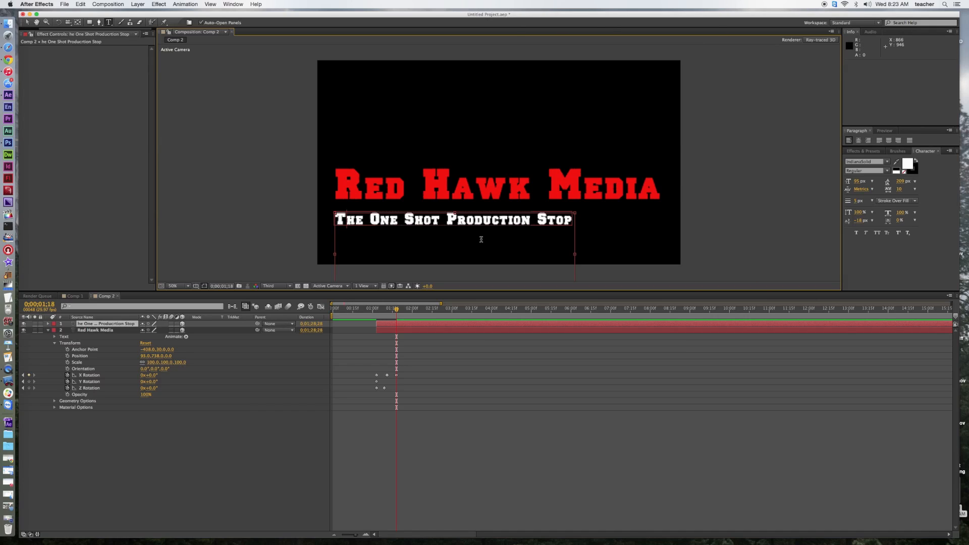
Scale the tagline layer uniformly to 136% and move it just below the title, to about position 119, 982, 0
left_click(27, 23)
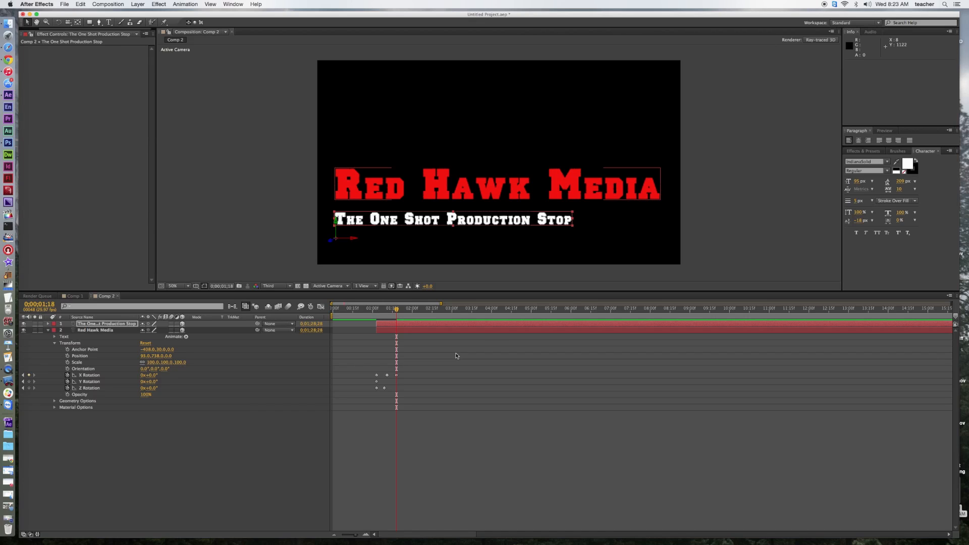
key("s")
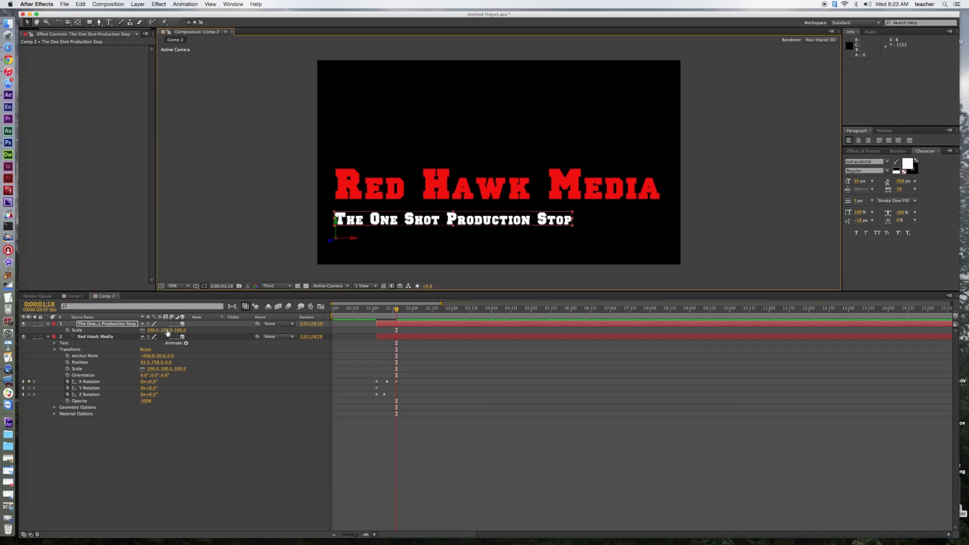
left_click_drag(165, 333, 179, 334)
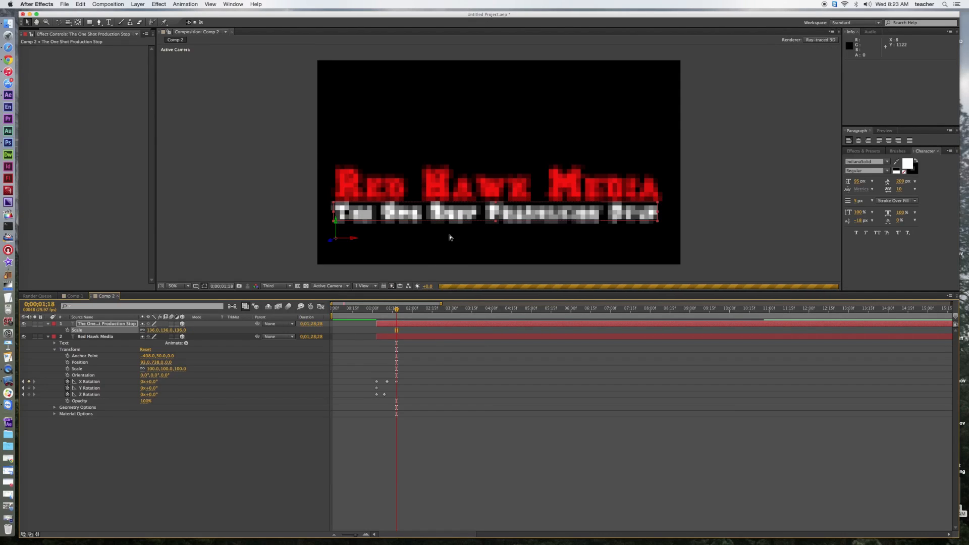
left_click_drag(441, 222, 442, 225)
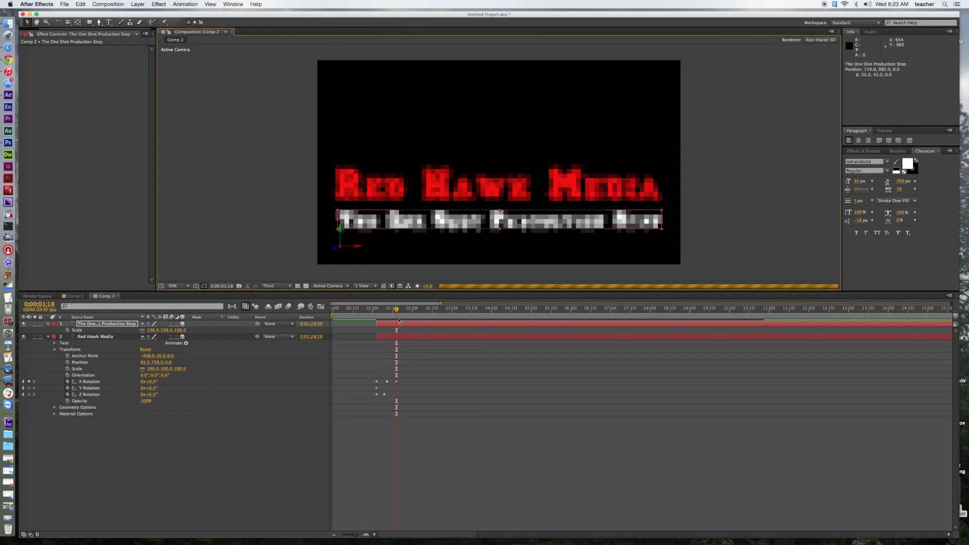
Delay all of the tagline's X, Y and Z Rotation keyframes by a few frames relative to the title's, and move the playhead to 0;00;00;25
left_click(49, 323)
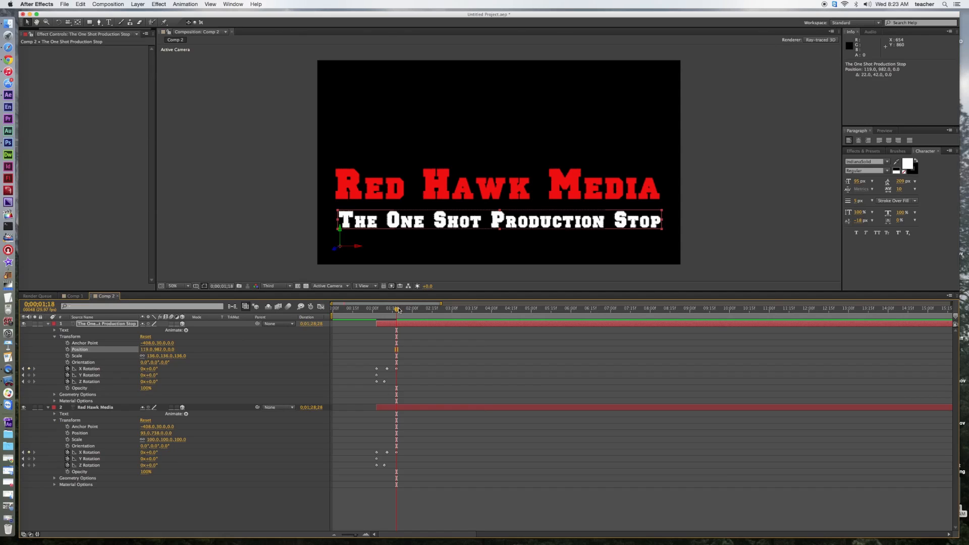
left_click_drag(388, 310, 420, 312)
left_click_drag(409, 395, 383, 373)
left_click_drag(420, 308, 366, 314)
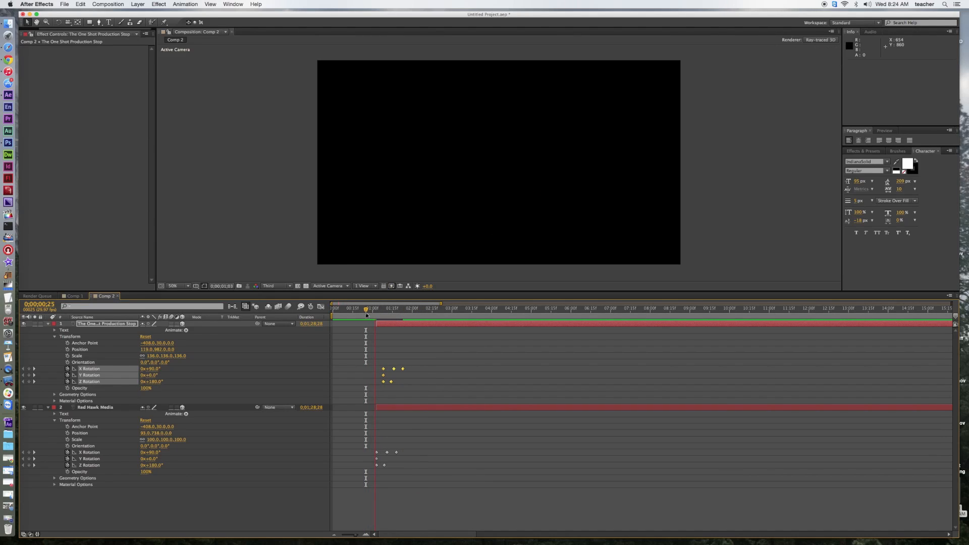